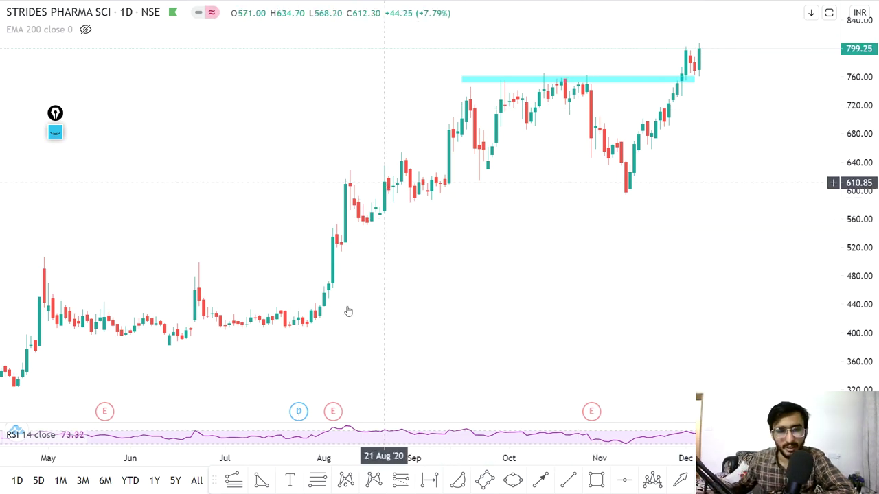
Step: Enlarge the Strides Pharma chart around its September to December candles and switch on the freehand annotation pen
click(403, 432)
click(404, 433)
click(404, 433)
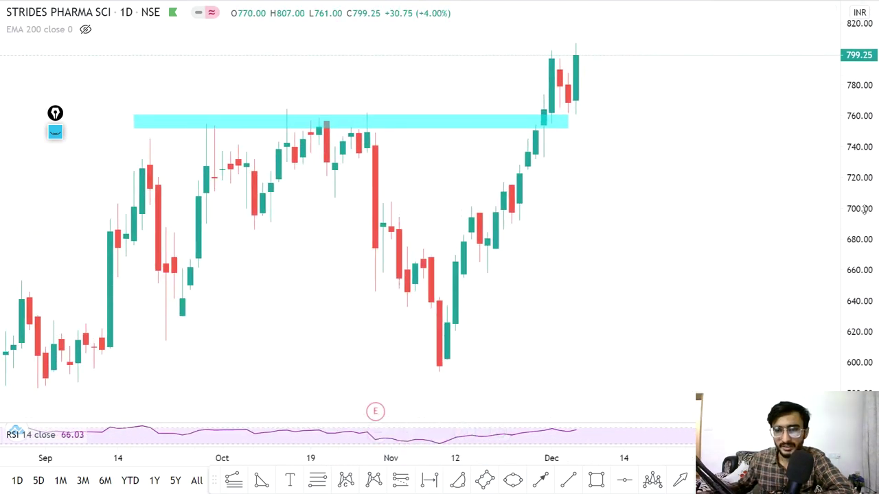
drag(877, 233, 767, 245)
drag(55, 113, 40, 98)
click(40, 97)
click(40, 144)
Step: Circle the start of the cyan zone, bracket its end and handwrite "Demand zone" above it
drag(137, 132, 150, 137)
drag(583, 142, 578, 146)
mouse_move(154, 128)
mouse_down()
mouse_move(276, 103)
mouse_move(285, 71)
mouse_move(318, 109)
mouse_move(337, 112)
mouse_move(363, 97)
mouse_move(332, 122)
mouse_up()
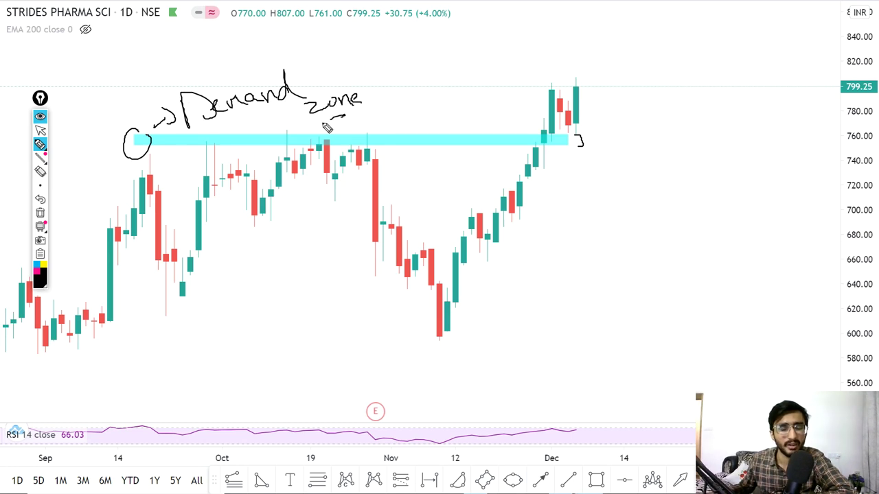
Step: Clear the ink and handwrite "Supply zone" above the cyan zone instead
click(40, 213)
mouse_move(160, 95)
mouse_down()
mouse_move(149, 110)
mouse_move(187, 101)
mouse_up()
mouse_move(194, 93)
mouse_down()
mouse_move(200, 123)
mouse_move(224, 103)
mouse_move(236, 115)
mouse_move(299, 97)
mouse_up()
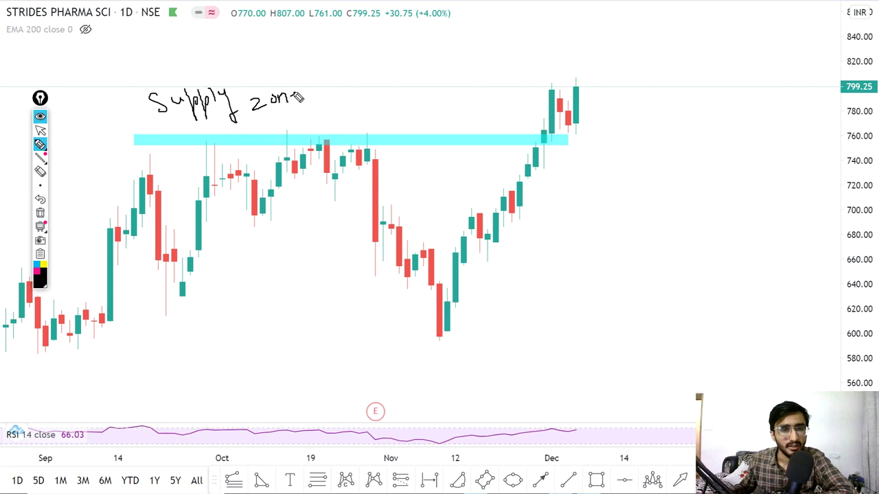
Step: Write "Range" beside the cyan zone and mark each high that touches it plus the December breakout candle
mouse_move(158, 141)
mouse_down()
mouse_move(144, 158)
mouse_move(162, 138)
mouse_move(129, 144)
mouse_move(93, 132)
mouse_move(119, 122)
mouse_move(105, 138)
mouse_up()
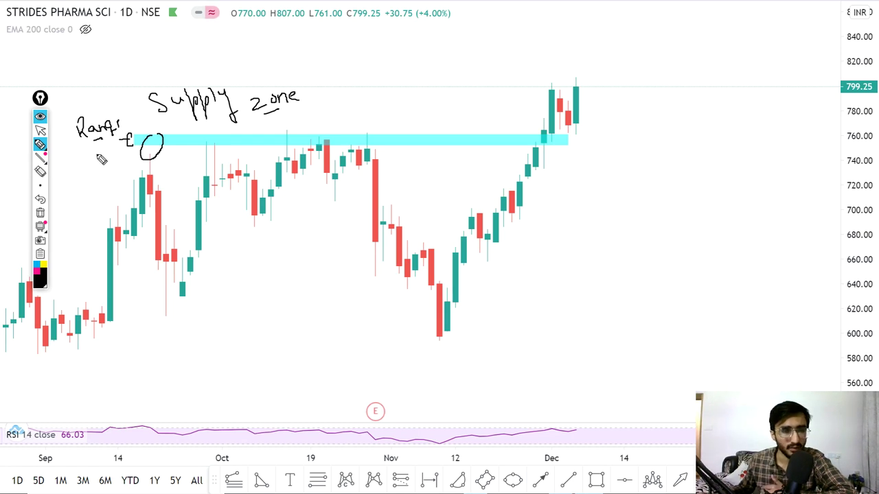
drag(195, 141, 218, 155)
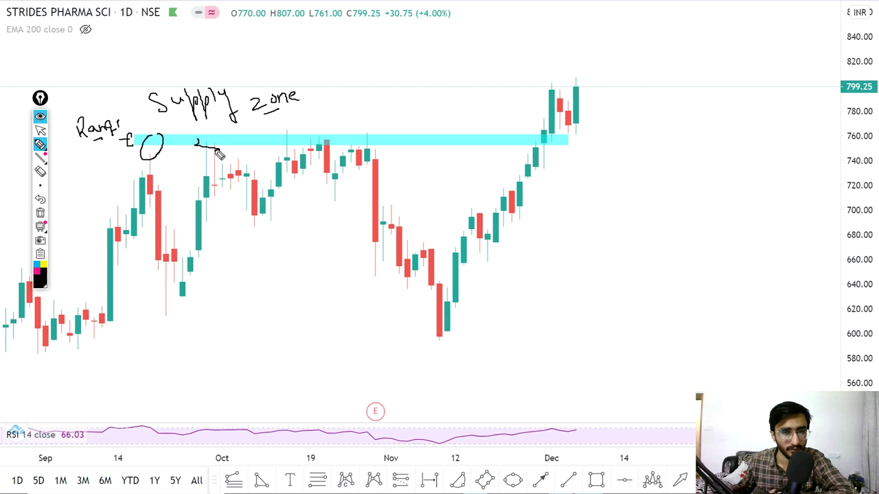
mouse_move(281, 134)
mouse_down()
mouse_move(273, 141)
mouse_move(300, 135)
mouse_move(315, 146)
mouse_up()
drag(369, 140, 364, 145)
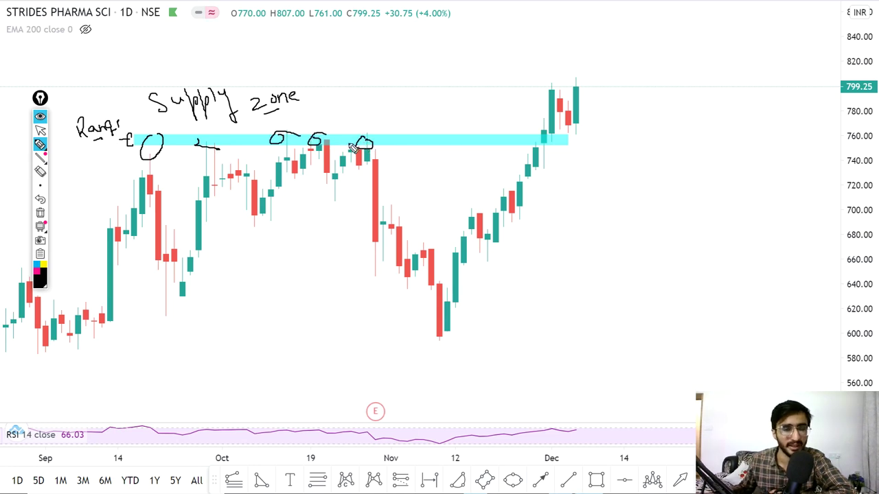
mouse_move(527, 128)
mouse_down()
mouse_move(568, 135)
mouse_move(549, 140)
mouse_up()
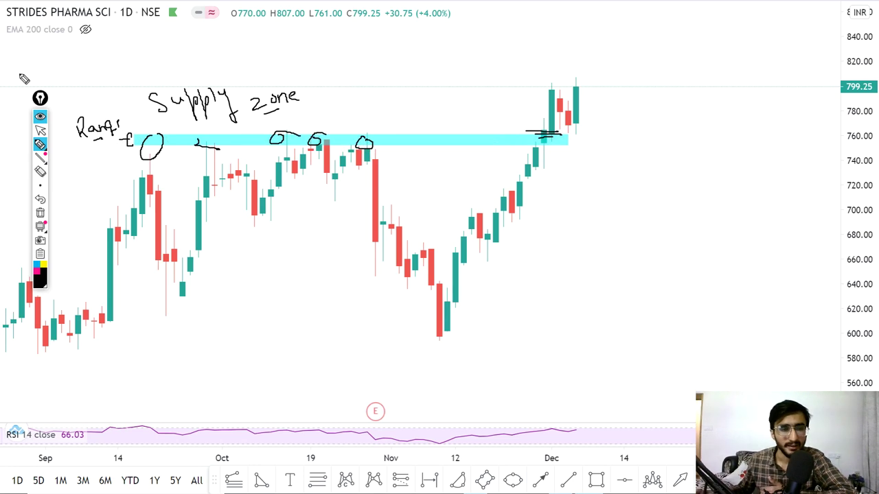
Step: Clear all pen marks from the Strides Pharma chart and return to the normal pointer
click(40, 213)
click(39, 130)
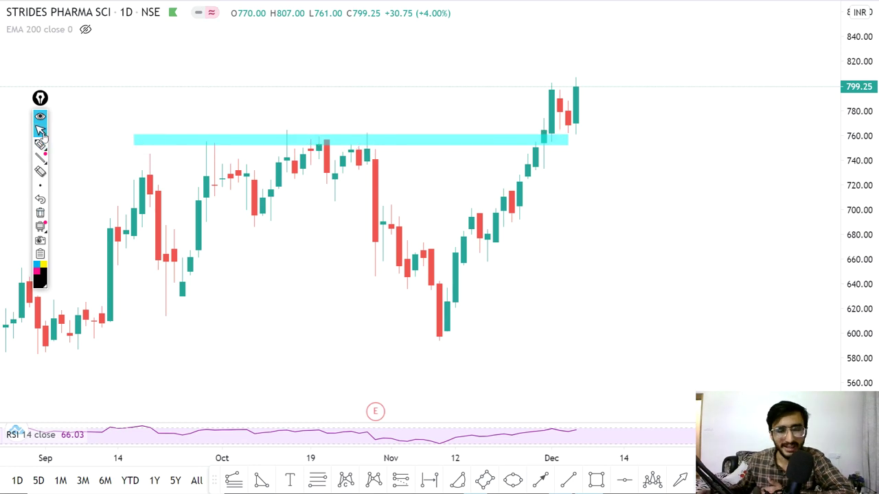
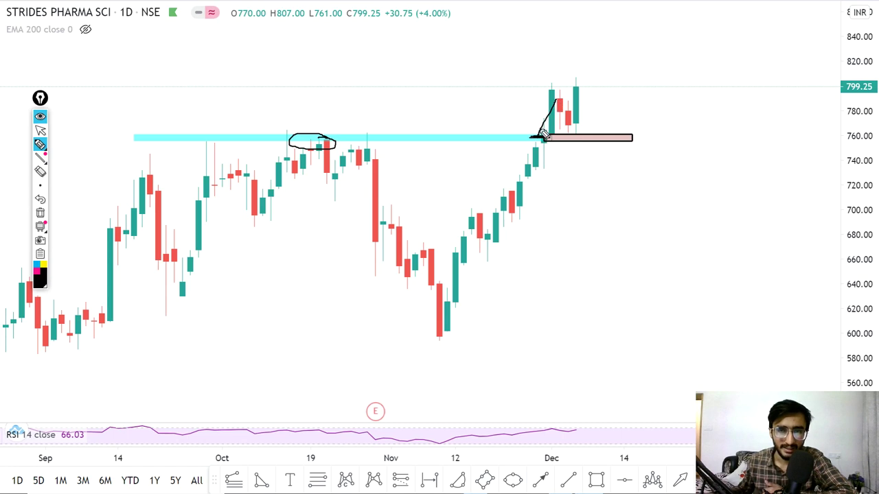
Step: Trace the December pullback down to the pink zone and draw a short line across the recent highs
drag(561, 108, 570, 139)
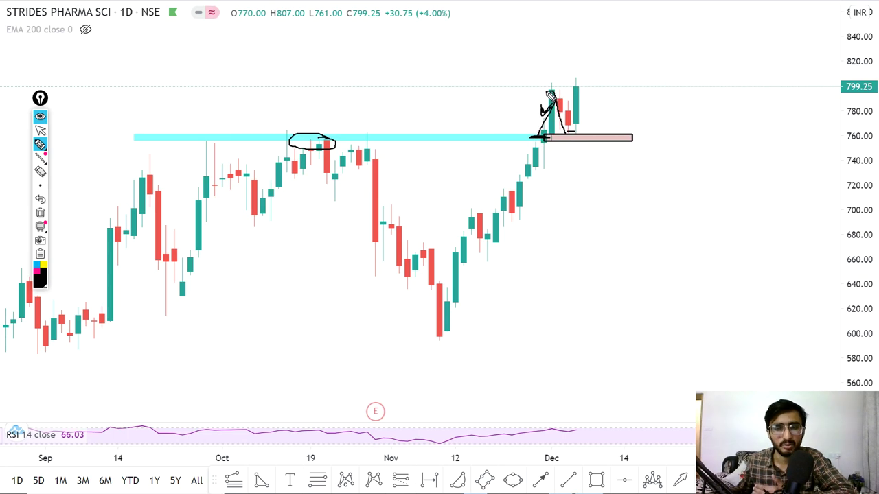
drag(549, 92, 582, 98)
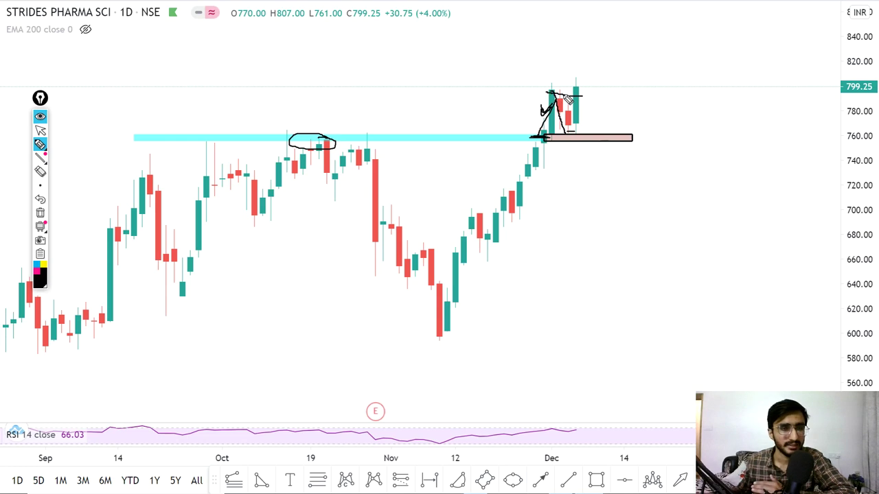
Step: Handwrite "Supply → Resis" for the circled highs and "Demand → Support" for the pink zone, circling the retest candle low
drag(318, 125, 336, 112)
mouse_move(352, 77)
mouse_down()
mouse_move(368, 90)
mouse_move(403, 86)
mouse_move(412, 74)
mouse_move(412, 83)
mouse_up()
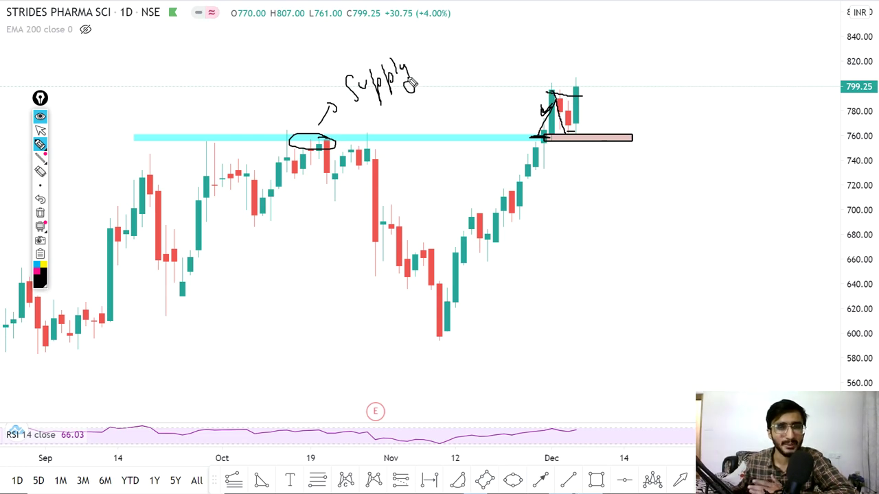
mouse_move(604, 125)
mouse_down()
mouse_move(640, 110)
mouse_move(707, 108)
mouse_move(709, 91)
mouse_up()
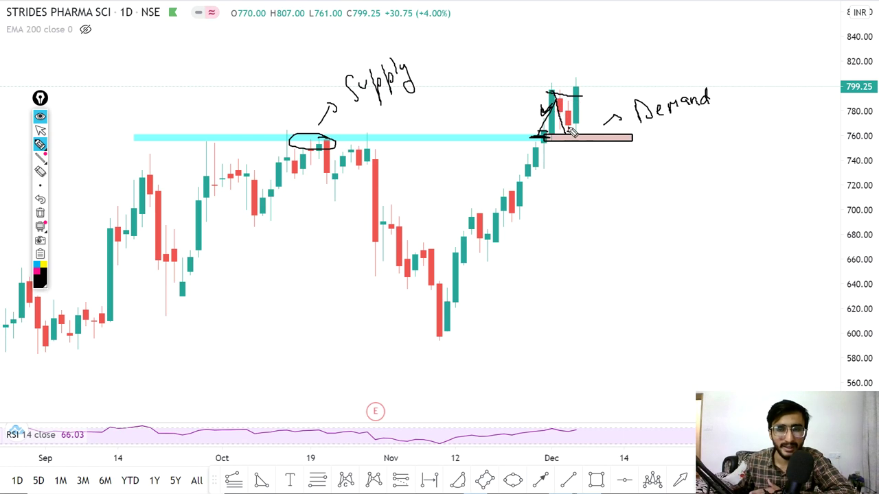
drag(572, 133, 563, 125)
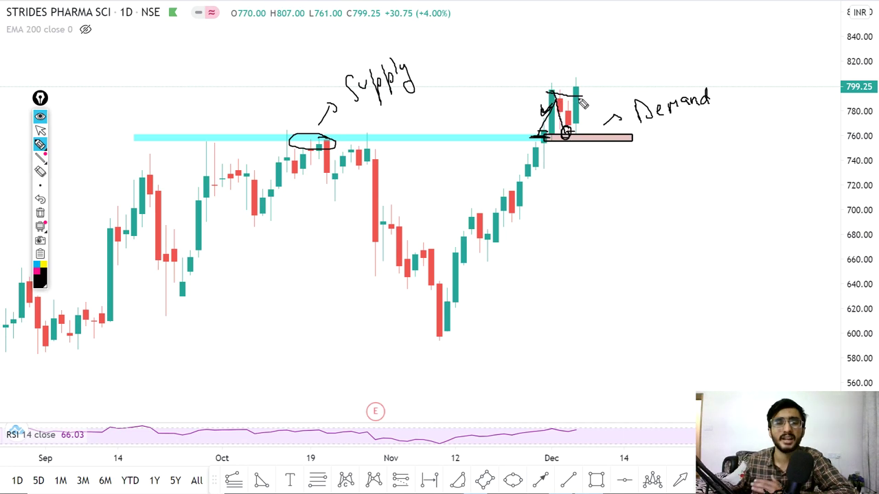
mouse_move(414, 66)
mouse_down()
mouse_move(486, 58)
mouse_move(511, 40)
mouse_up()
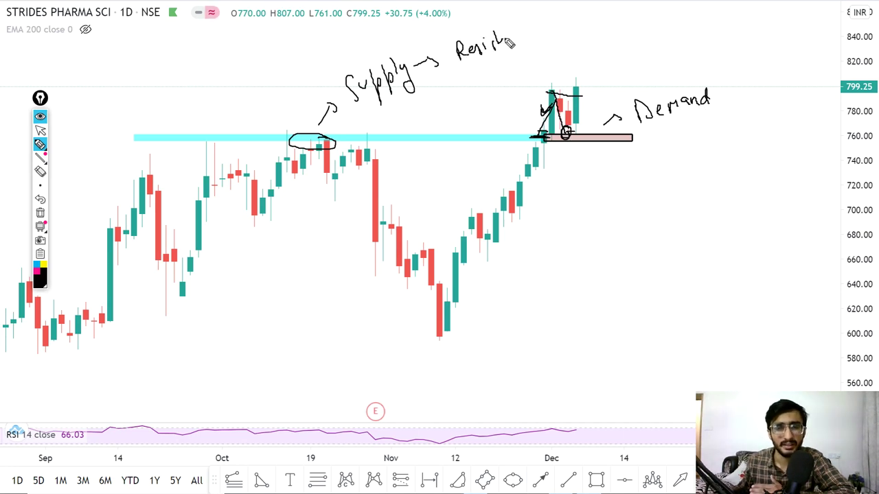
mouse_move(719, 97)
mouse_down()
mouse_move(775, 104)
mouse_move(796, 81)
mouse_up()
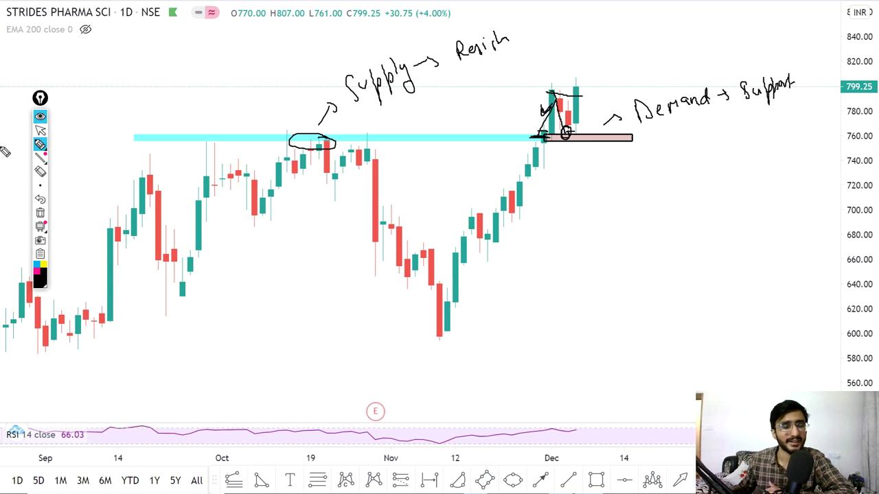
Step: Clear the ink and handwrite the price levels 799 and 800 above the cyan zone
click(39, 212)
drag(121, 90, 152, 102)
mouse_move(158, 84)
mouse_down()
mouse_move(162, 93)
mouse_move(231, 90)
mouse_move(259, 76)
mouse_up()
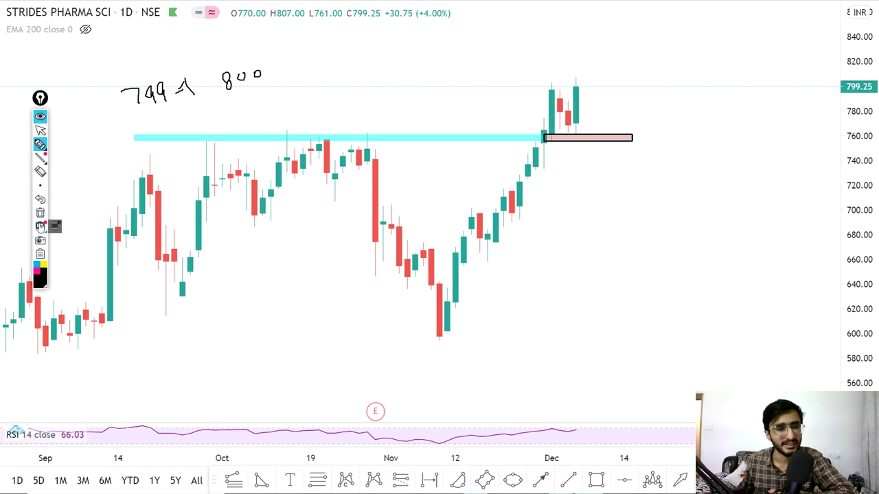
Step: Clear the handwritten prices, return to the normal pointer and load the LUPIN chart on NSE
click(40, 213)
click(40, 130)
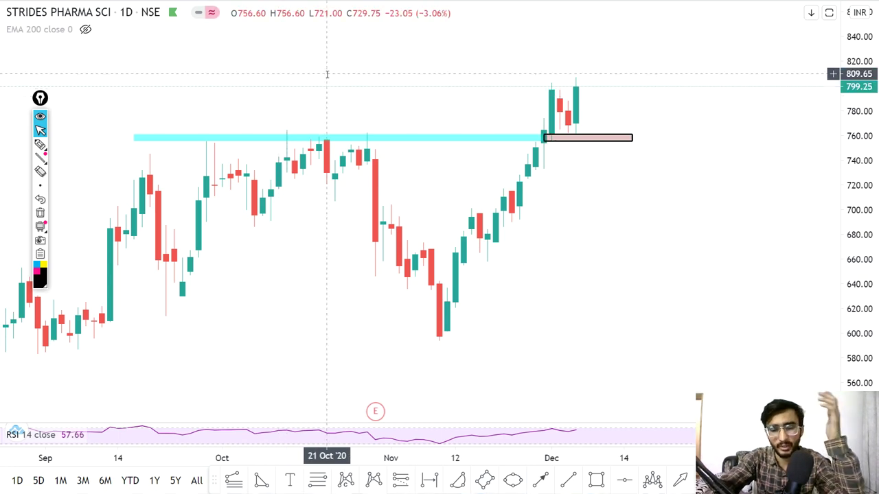
text(LUPIN)
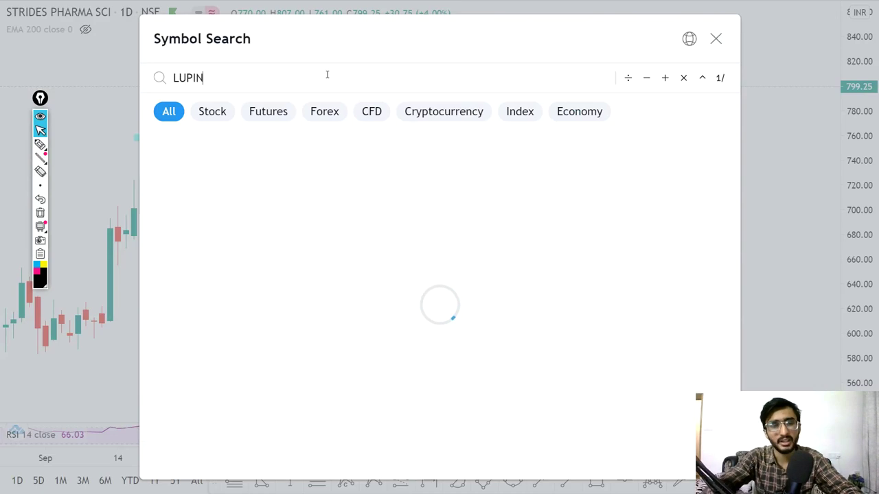
key(Down)
key(Return)
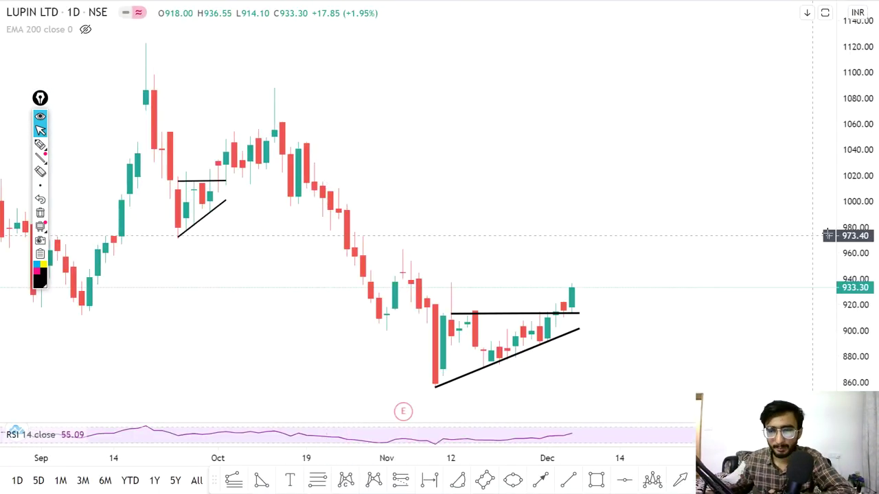
Step: Switch the Lupin chart to the 1-hour interval and reset its view to show the whole triangle
drag(850, 237, 828, 300)
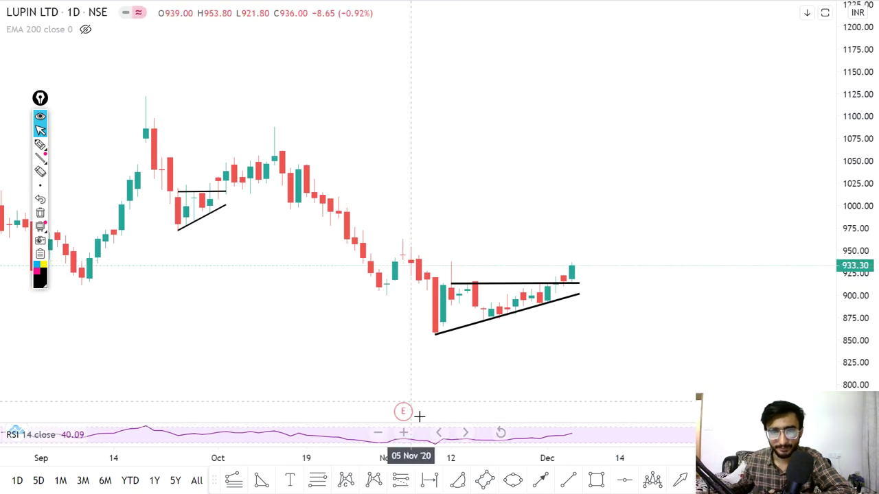
click(403, 433)
drag(863, 260, 864, 134)
drag(522, 274, 680, 224)
drag(855, 273, 856, 310)
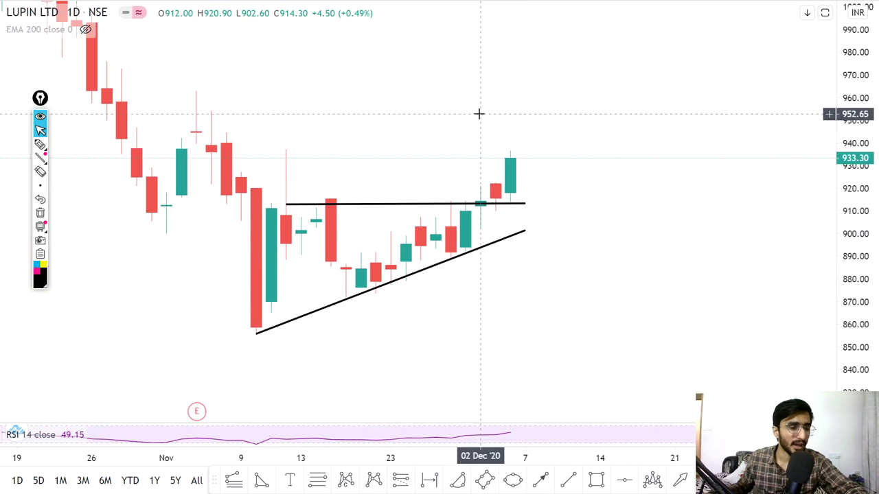
text(1H)
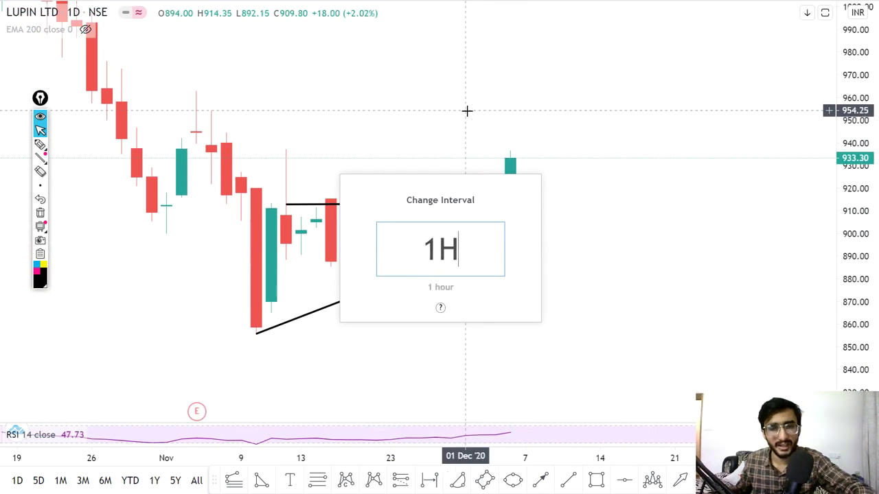
key(Return)
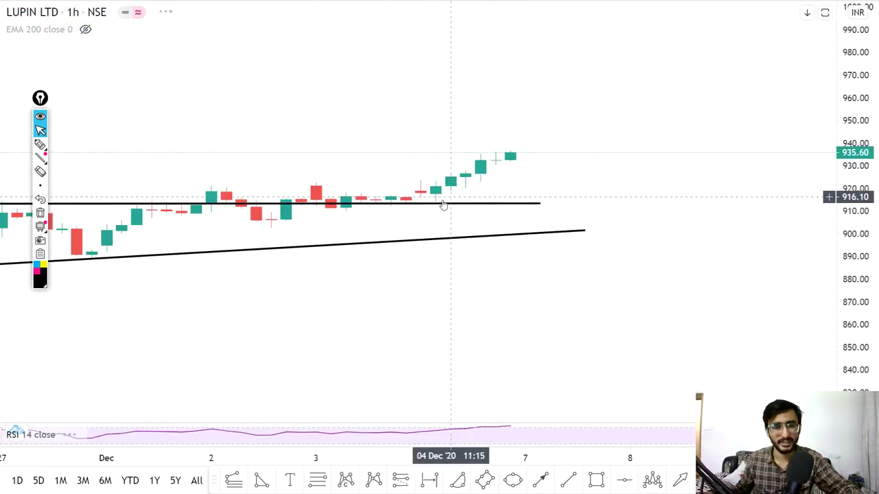
right_click(563, 113)
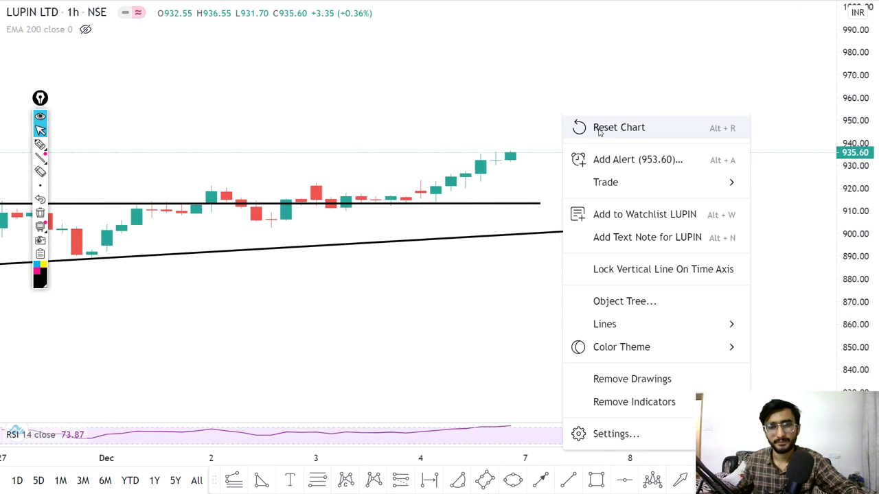
click(592, 126)
scroll(481, 118, right, 3)
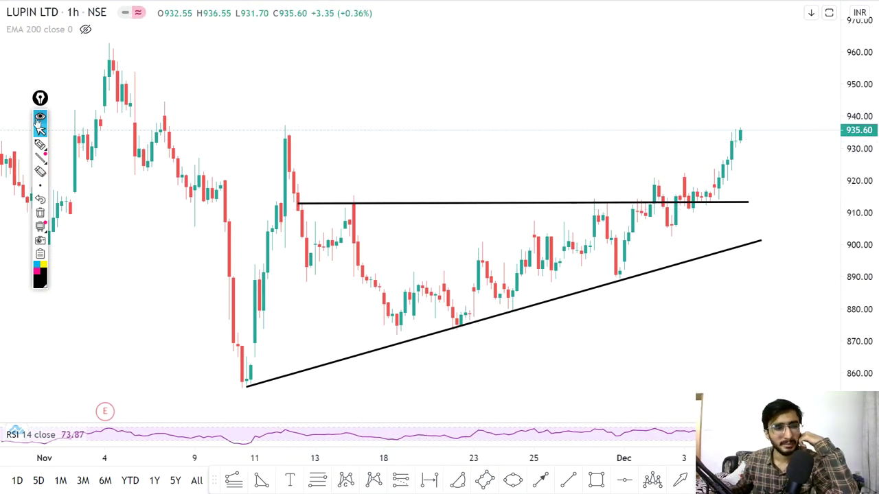
Step: Trace the price swings inside the triangle with the pen and mark the first breakout above resistance as "False"
click(39, 144)
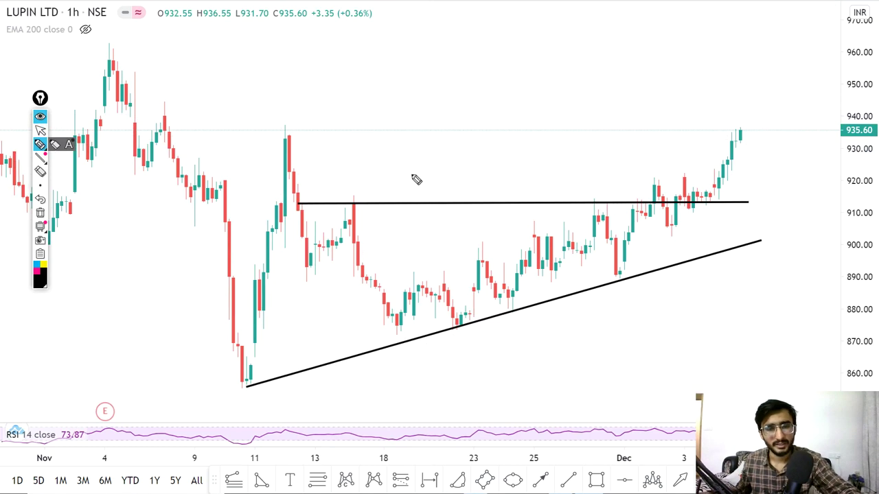
mouse_move(272, 362)
mouse_down()
mouse_move(368, 285)
mouse_move(567, 304)
mouse_move(690, 235)
mouse_up()
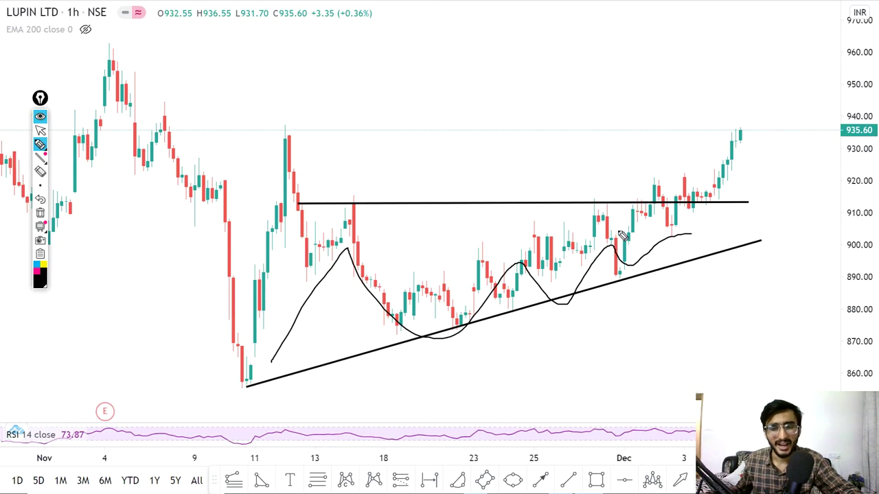
mouse_move(650, 182)
mouse_down()
mouse_move(659, 172)
mouse_move(665, 225)
mouse_up()
drag(652, 178, 638, 178)
mouse_move(559, 168)
mouse_down()
mouse_move(580, 140)
mouse_move(574, 151)
mouse_up()
drag(582, 156, 590, 169)
mouse_move(600, 147)
mouse_down()
mouse_move(604, 159)
mouse_move(607, 148)
mouse_up()
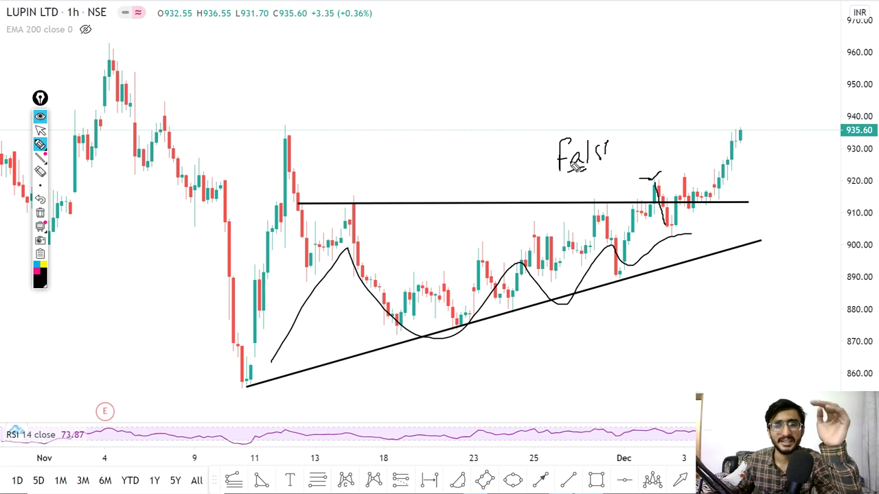
mouse_move(655, 192)
mouse_down()
mouse_move(661, 183)
mouse_move(669, 196)
mouse_up()
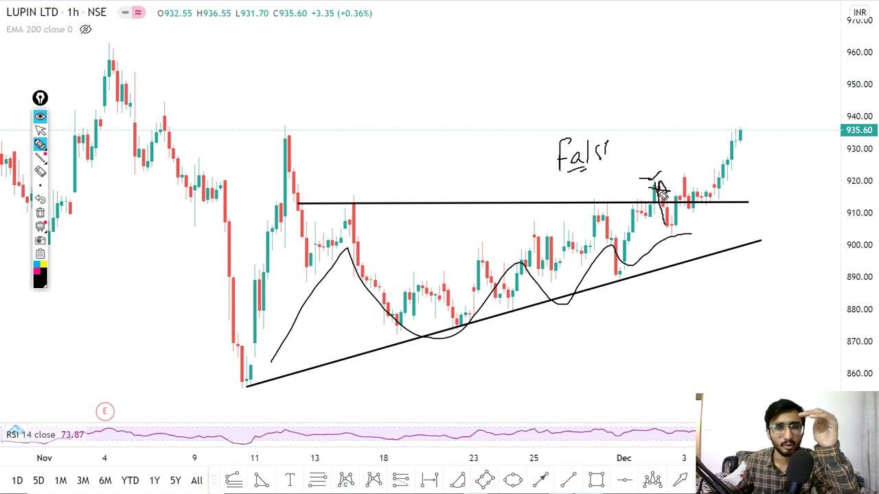
Step: Sketch two examples above the chart, each a sloping line crossed by a breakout candle with a follow-up candle
drag(445, 89, 601, 70)
mouse_move(491, 66)
mouse_down()
mouse_move(496, 94)
mouse_move(527, 66)
mouse_move(519, 58)
mouse_move(519, 77)
mouse_up()
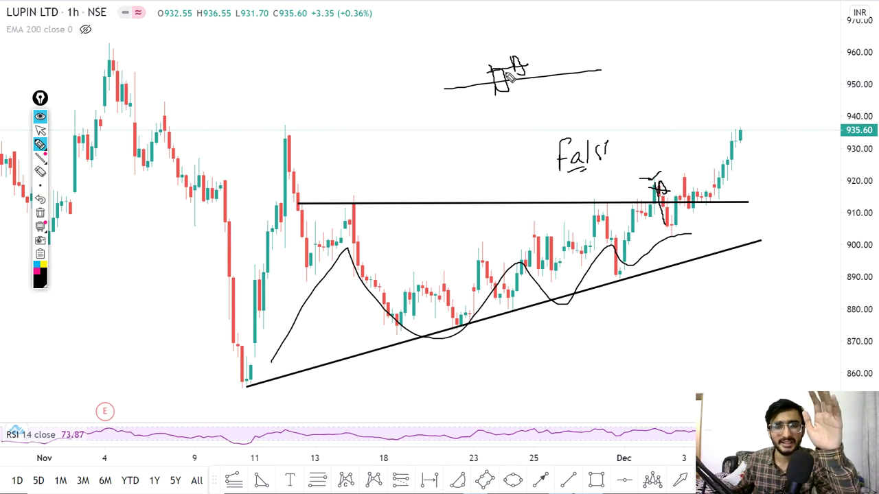
drag(655, 63, 730, 50)
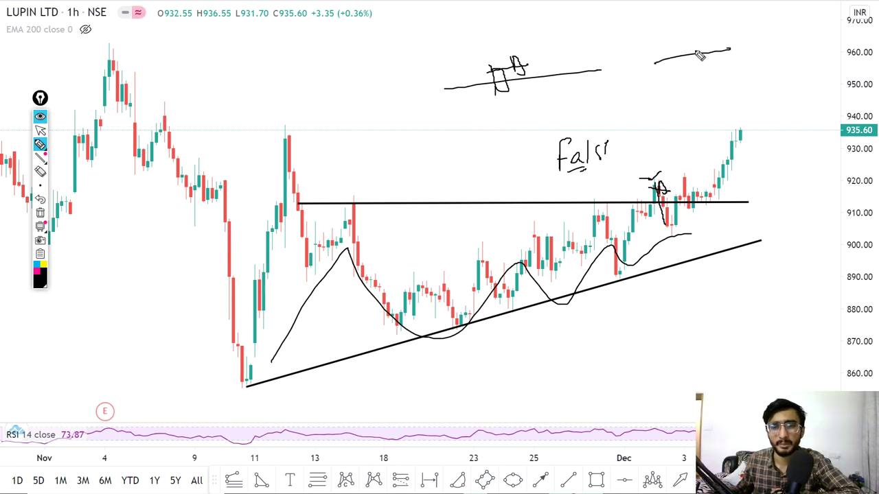
mouse_move(674, 45)
mouse_down()
mouse_move(687, 65)
mouse_move(687, 46)
mouse_up()
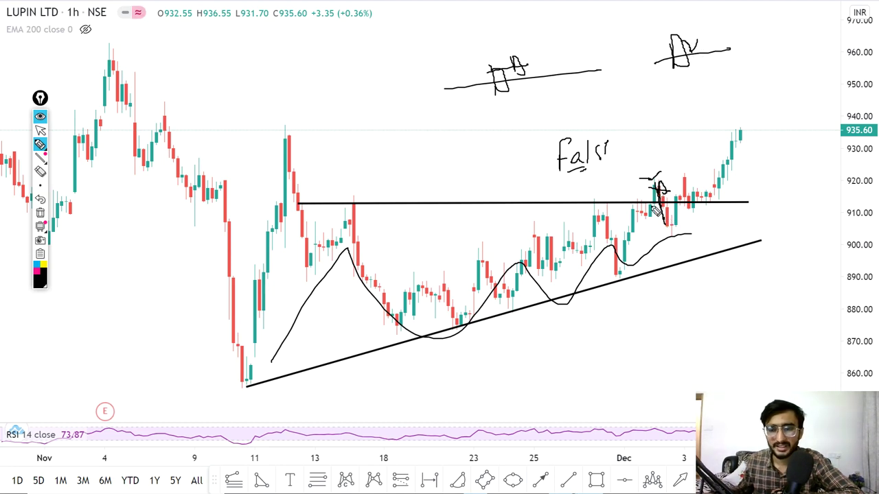
Step: Mark the candles holding above the resistance line before the rally, and clear all pen marks
mouse_move(680, 195)
mouse_down()
mouse_move(695, 210)
mouse_move(725, 191)
mouse_up()
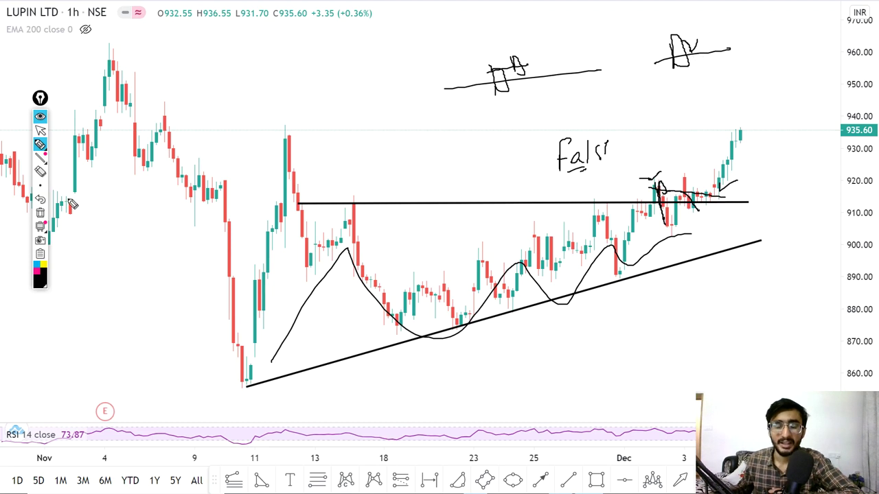
click(40, 212)
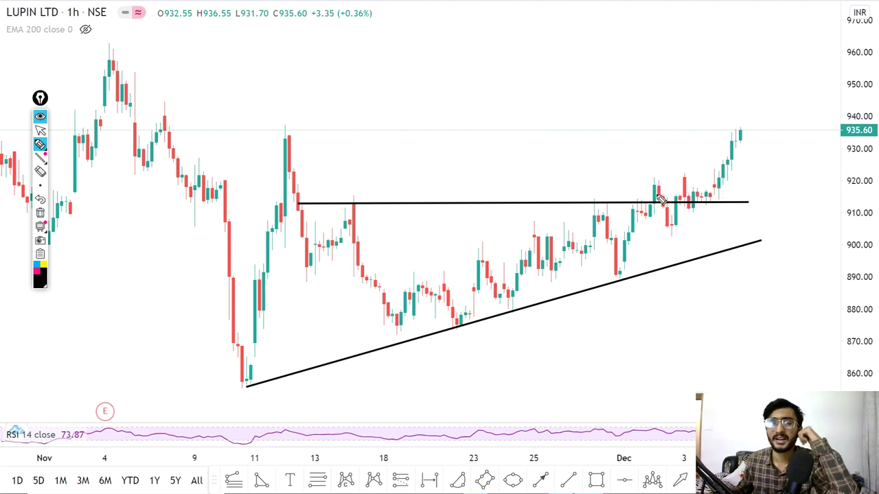
Step: Mark the short resistance level above the triangle and the rally from it with the pen, and clear the marks
mouse_move(652, 187)
mouse_down()
mouse_move(741, 194)
mouse_move(726, 187)
mouse_move(735, 188)
mouse_up()
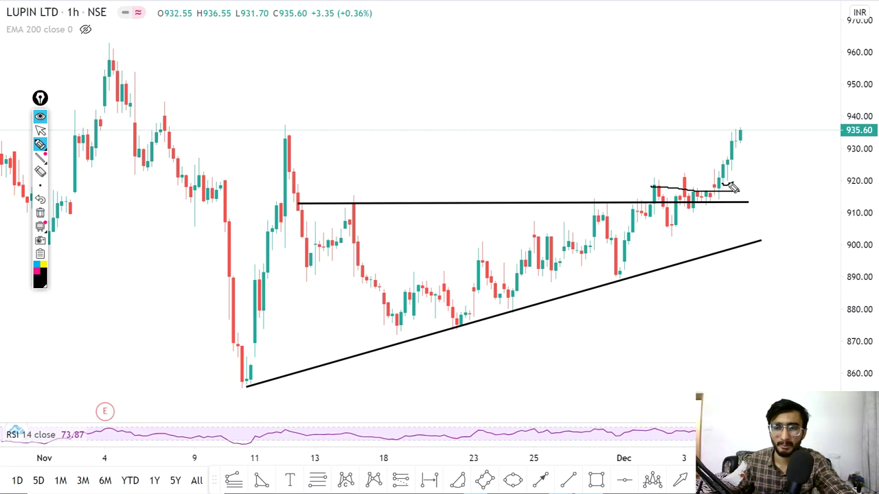
drag(719, 187, 758, 132)
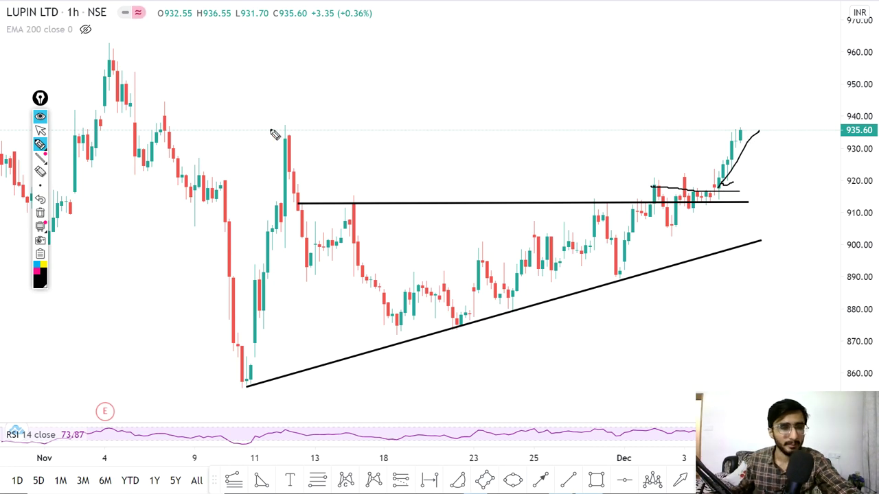
click(40, 213)
click(40, 130)
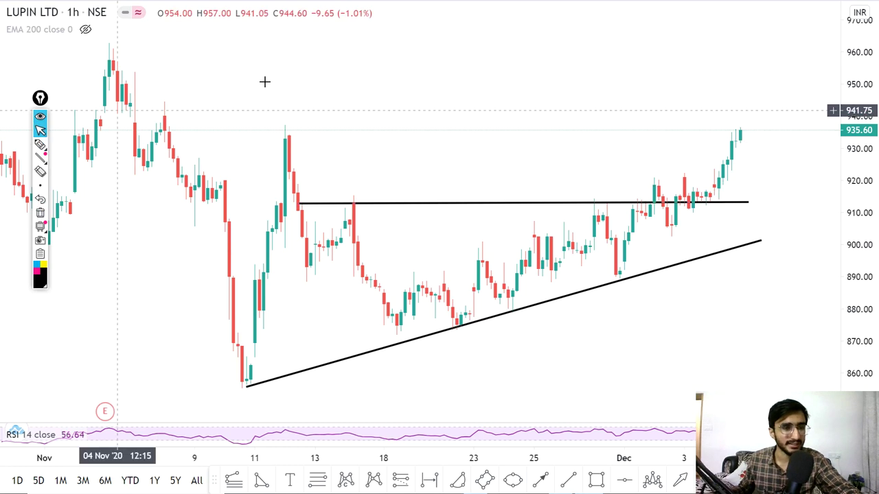
Step: Switch the Lupin chart to the 1-day interval and bring the latest triangle fully into view
text(1D)
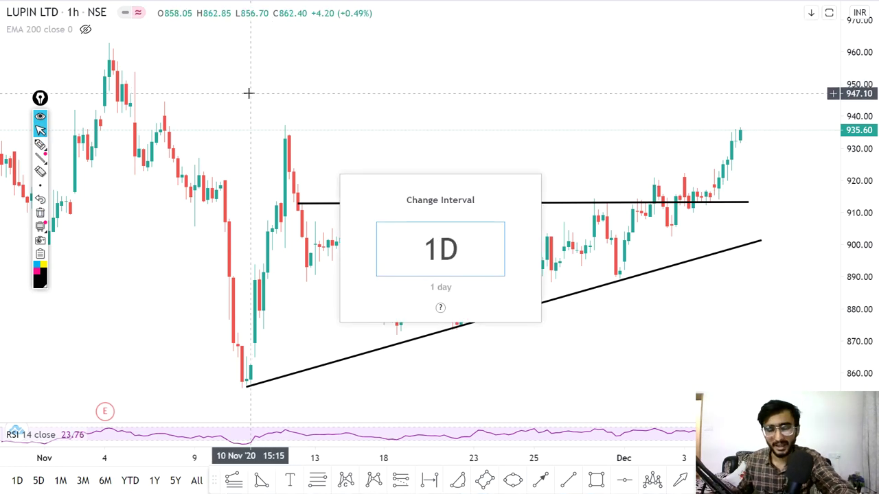
key(Return)
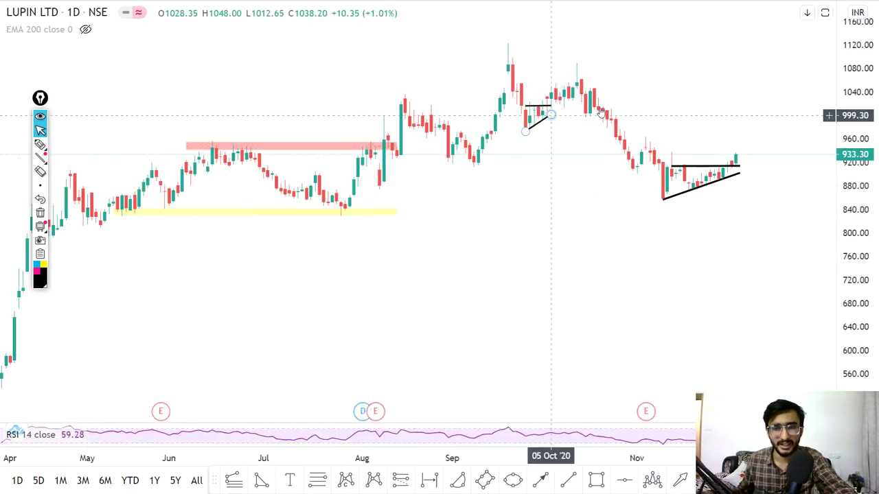
drag(565, 192, 516, 194)
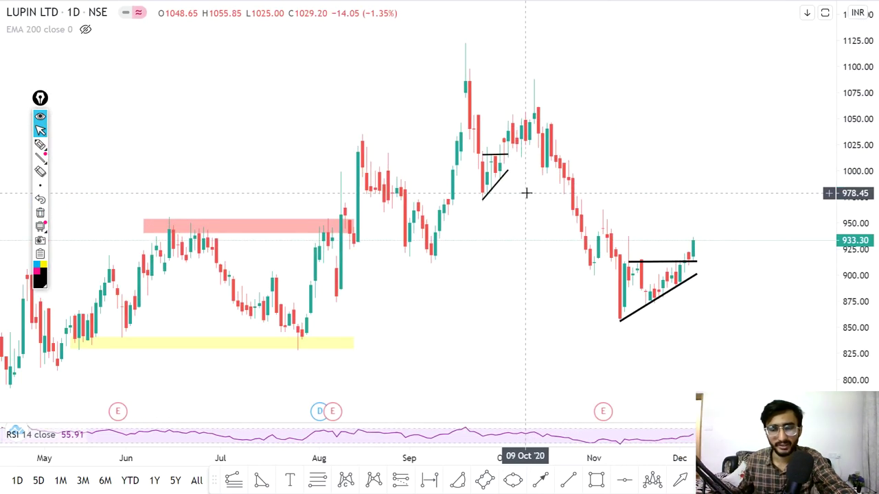
Step: Handwrite and underline the price levels "934" and "935.5" above the triangle, and clear the pen marks
click(40, 144)
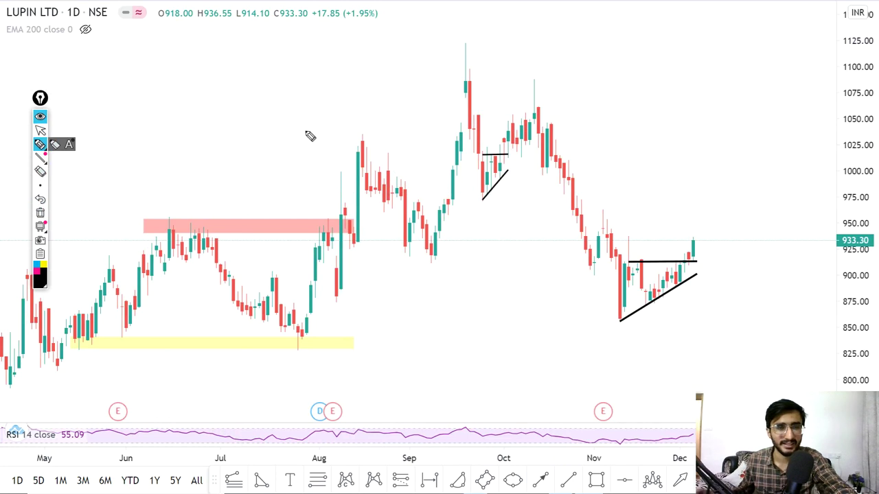
mouse_move(596, 90)
mouse_down()
mouse_move(599, 112)
mouse_move(622, 100)
mouse_up()
drag(589, 115, 615, 108)
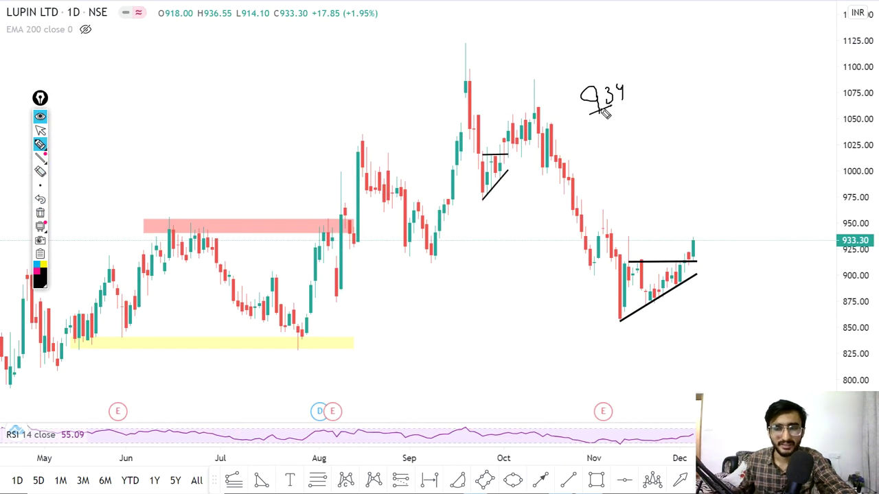
mouse_move(663, 77)
mouse_down()
mouse_move(657, 95)
mouse_move(674, 93)
mouse_up()
mouse_move(692, 73)
mouse_down()
mouse_move(695, 92)
mouse_move(702, 73)
mouse_up()
mouse_move(721, 68)
mouse_down()
mouse_move(714, 91)
mouse_move(730, 63)
mouse_up()
drag(665, 118, 712, 104)
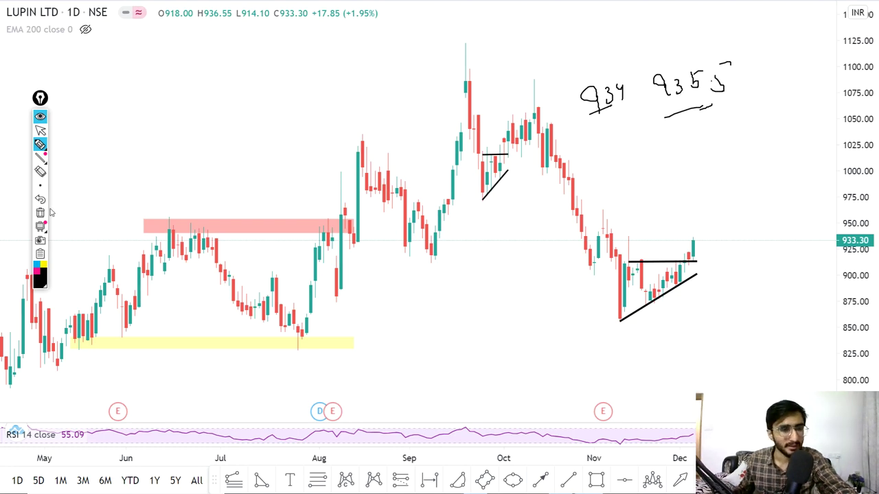
click(40, 213)
click(41, 131)
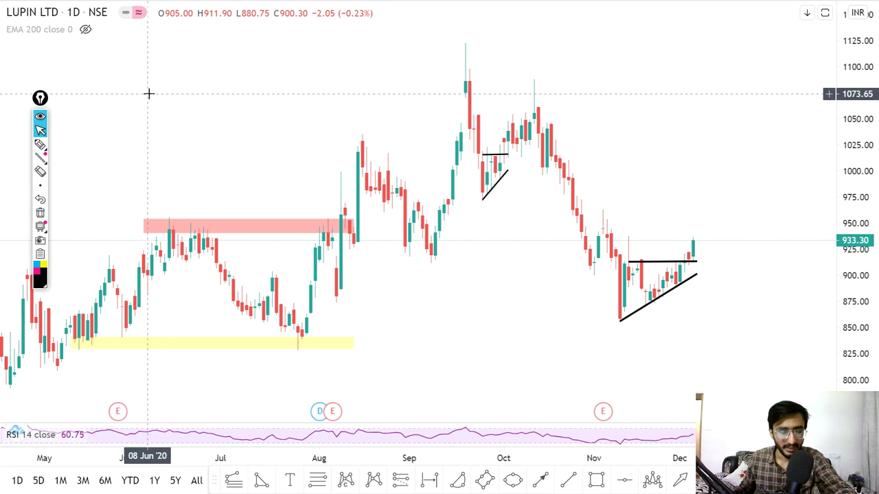
Step: Find "AJANTA" in the symbol search and load the Ajanta Pharma NSE chart
text(AJA)
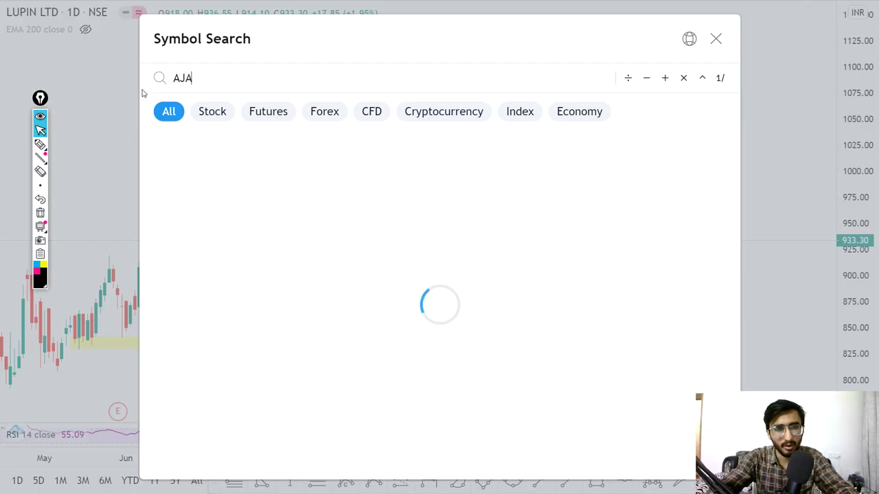
text(NTA)
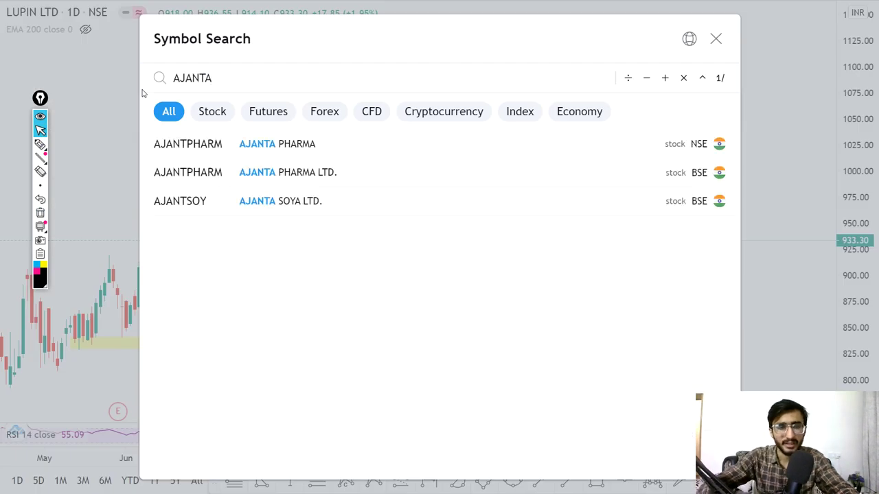
key(Down)
key(Return)
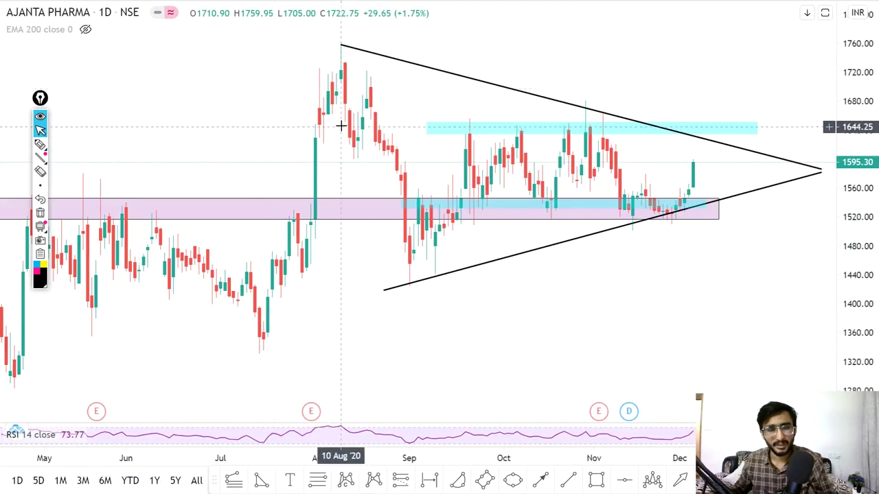
Step: Handwrite a list of trendline and supply-demand zone beside the triangle, circle a spot in the purple zone, and clear the marks
click(39, 144)
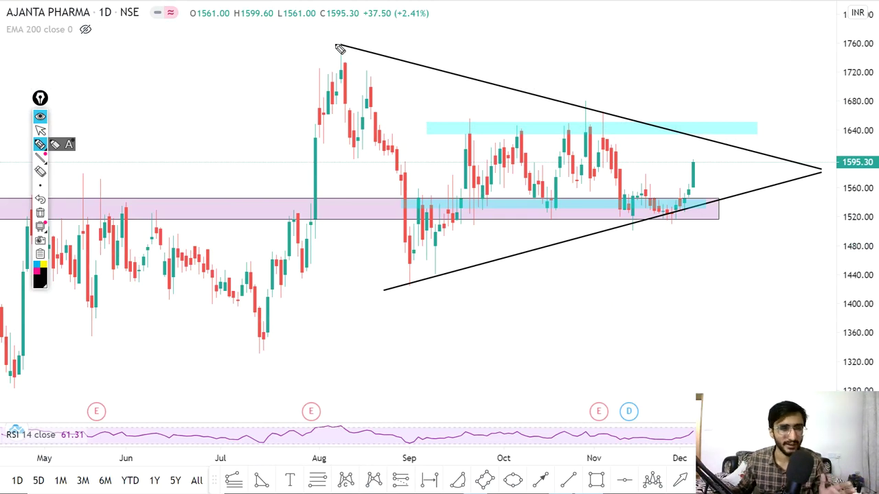
drag(90, 59, 180, 54)
mouse_move(85, 108)
mouse_down()
mouse_move(127, 108)
mouse_move(217, 79)
mouse_move(193, 114)
mouse_move(218, 108)
mouse_up()
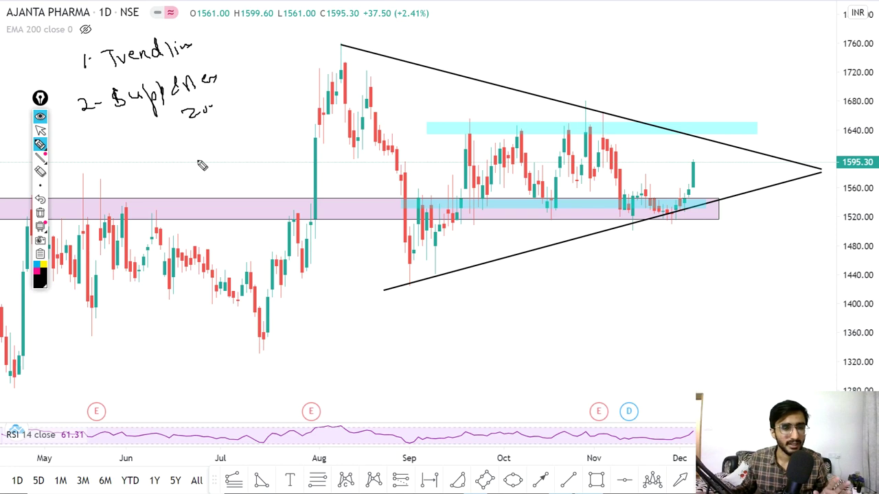
mouse_move(230, 201)
mouse_down()
mouse_move(235, 222)
mouse_move(232, 199)
mouse_up()
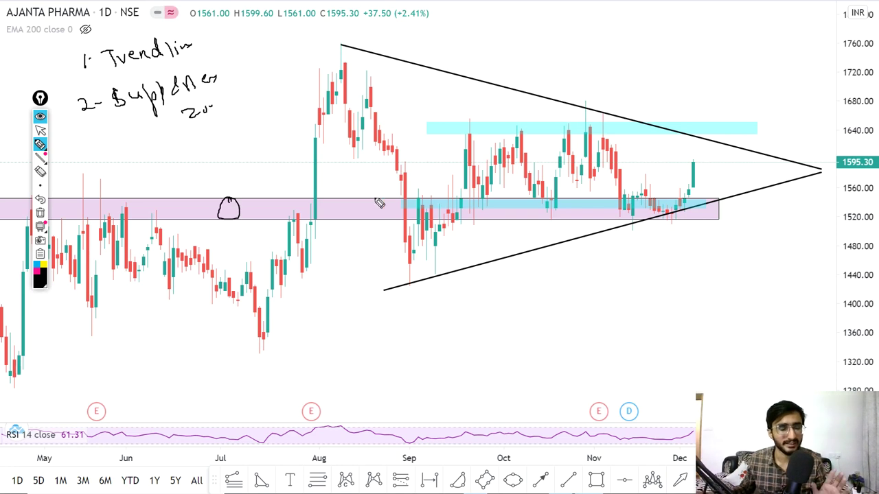
click(40, 213)
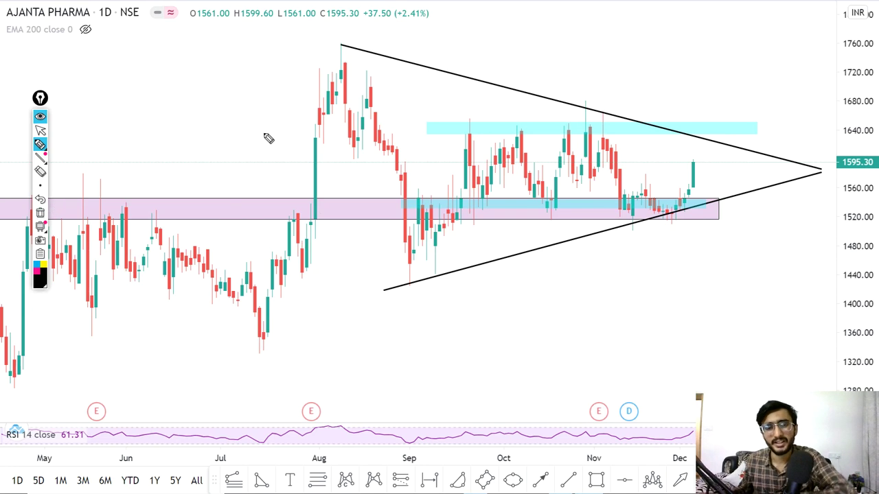
Step: Circle the price touches on both converging trendlines, trace the price path between them, and clear the marks
drag(351, 42, 347, 47)
mouse_move(592, 102)
mouse_down()
mouse_move(582, 112)
mouse_move(595, 110)
mouse_up()
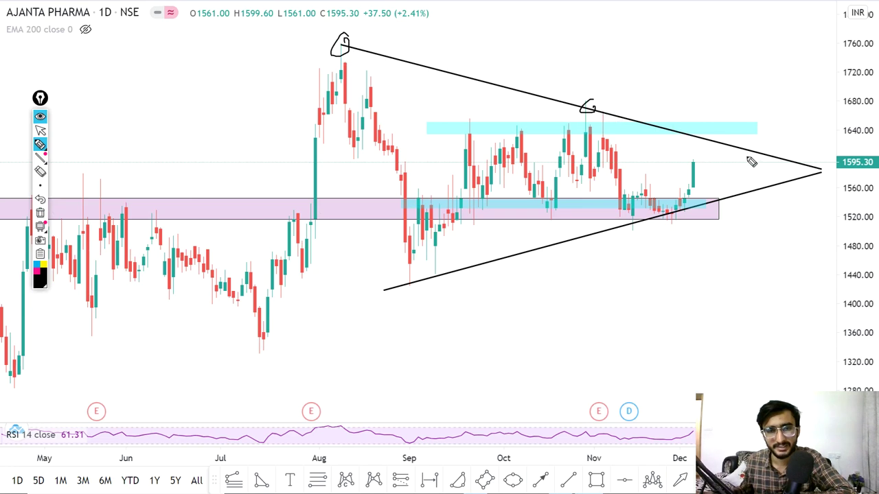
mouse_move(407, 278)
mouse_down()
mouse_move(411, 287)
mouse_move(438, 284)
mouse_move(439, 273)
mouse_up()
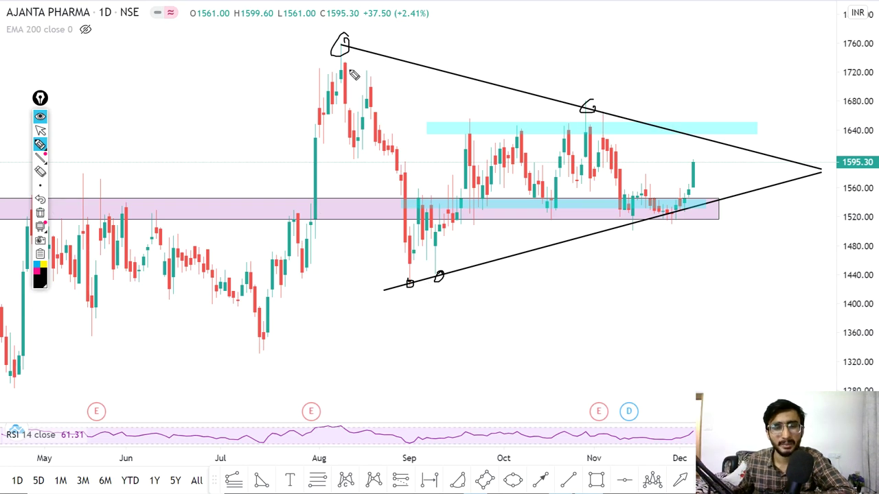
mouse_move(336, 58)
mouse_down()
mouse_move(429, 218)
mouse_move(651, 204)
mouse_move(700, 165)
mouse_up()
click(40, 212)
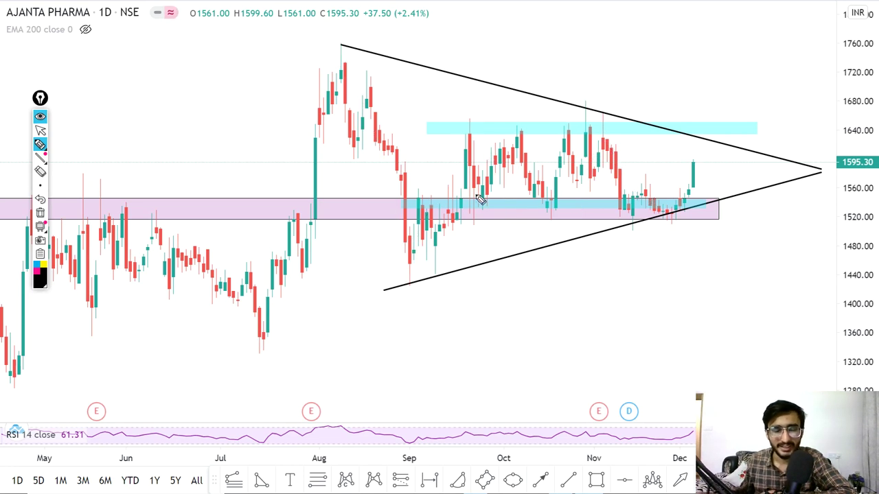
Step: Circle the demand zone and its three bounces, sketch a rising line from each, and clear the marks
mouse_move(433, 198)
mouse_down()
mouse_move(463, 232)
mouse_move(606, 235)
mouse_move(712, 212)
mouse_move(626, 186)
mouse_move(495, 195)
mouse_move(478, 216)
mouse_move(459, 206)
mouse_move(473, 205)
mouse_move(533, 137)
mouse_up()
mouse_move(559, 199)
mouse_down()
mouse_move(552, 203)
mouse_move(619, 134)
mouse_up()
mouse_move(659, 209)
mouse_down()
mouse_move(676, 206)
mouse_move(710, 171)
mouse_up()
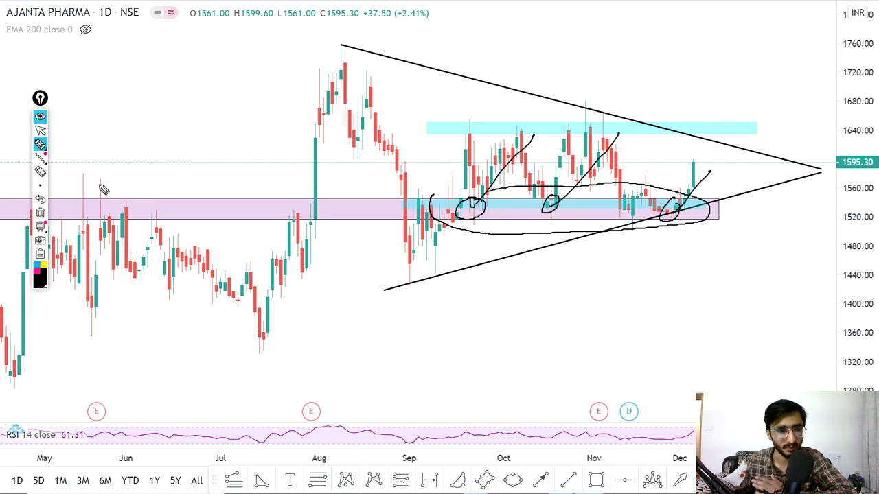
click(40, 212)
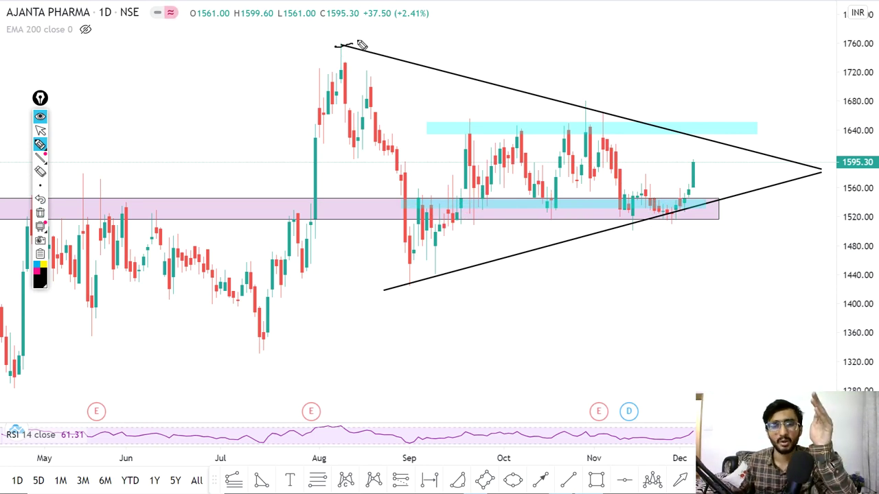
Step: Mark a touch on the upper trendline, sketch the rise towards it from the latest candle, write "1634", and clear the marks
drag(607, 116, 602, 120)
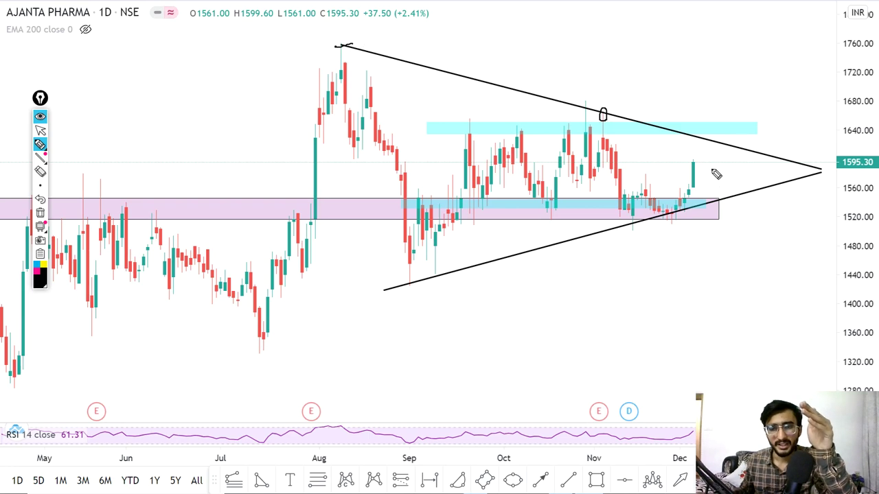
drag(693, 162, 703, 144)
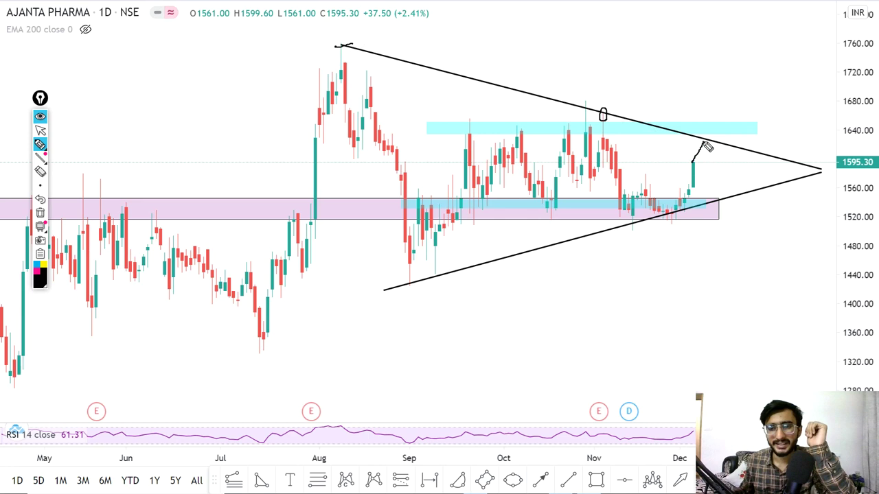
drag(687, 54, 687, 71)
drag(708, 56, 718, 68)
drag(732, 58, 733, 59)
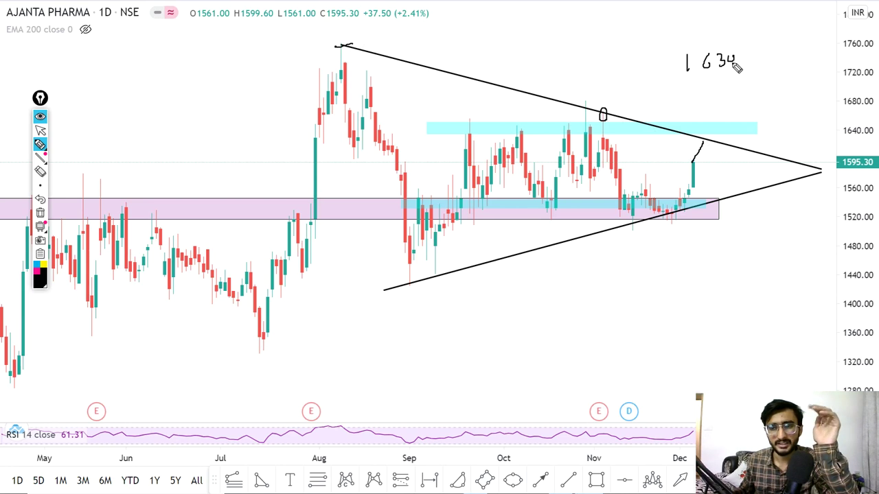
click(40, 213)
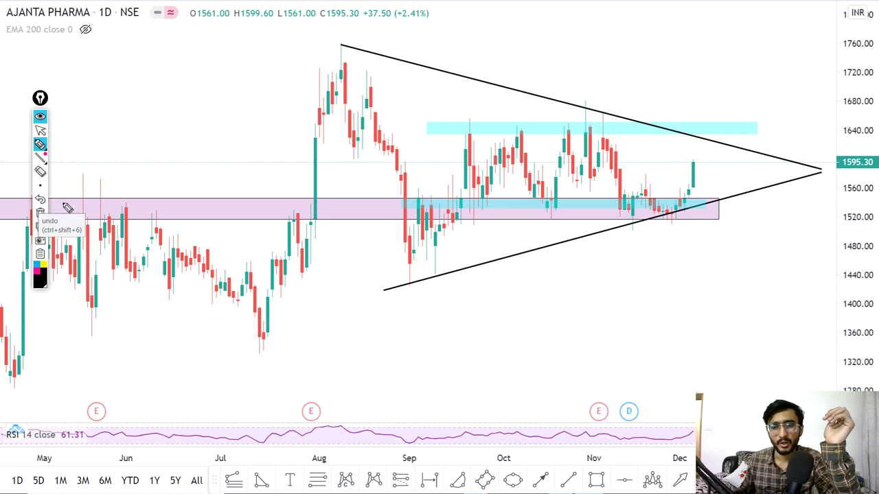
Step: Handwrite two underlined notes side by side in the empty area above the upper trendline
drag(651, 69, 661, 79)
drag(687, 63, 690, 74)
drag(649, 101, 697, 79)
mouse_move(742, 55)
mouse_down()
mouse_move(743, 77)
mouse_move(755, 74)
mouse_up()
mouse_move(765, 60)
mouse_down()
mouse_move(770, 68)
mouse_move(788, 63)
mouse_up()
drag(734, 88, 764, 83)
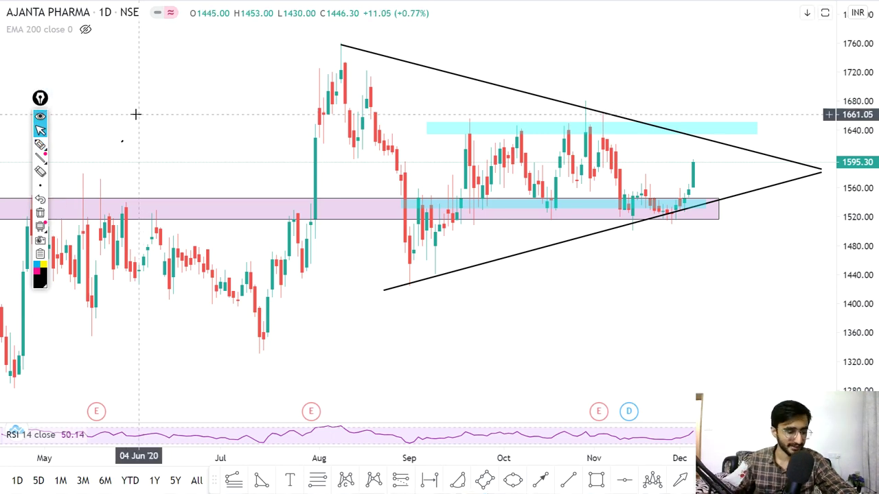
Step: Load the BEML LTD NSE chart through the symbol search and reset its view to show the whole pattern
text(BEML)
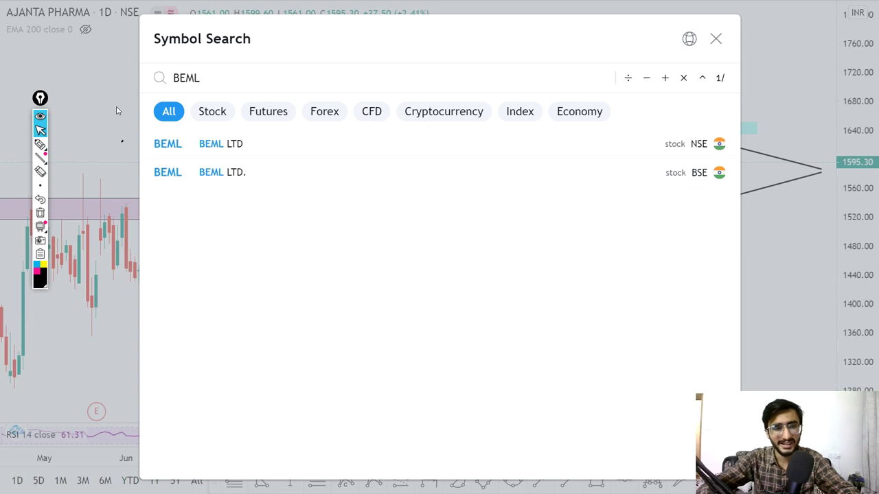
key(Down)
key(Return)
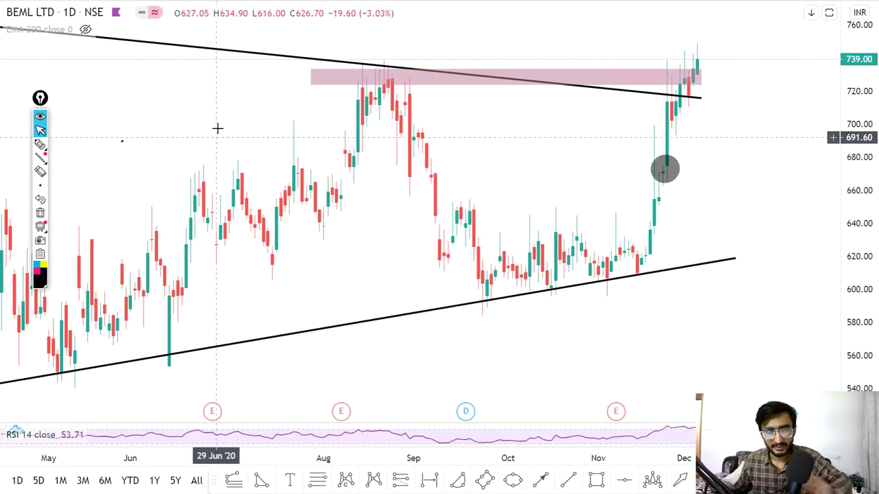
right_click(223, 96)
click(257, 115)
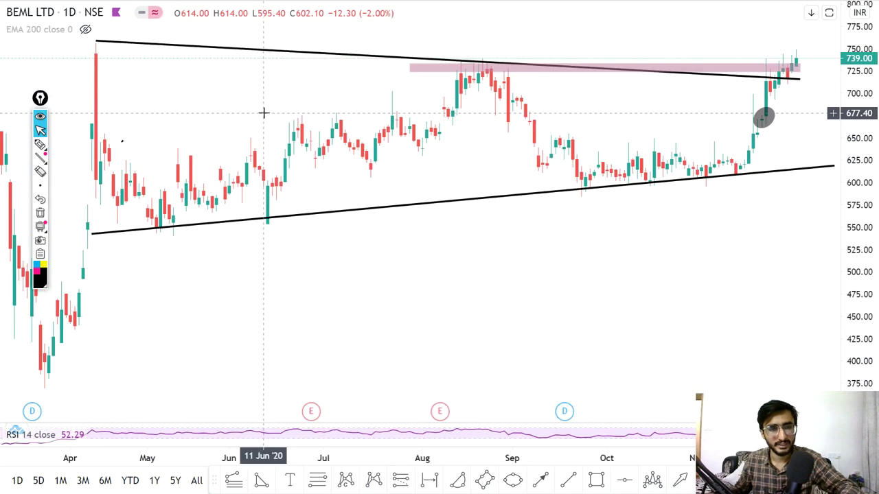
Step: Trace the rally from the March low and the narrowing swings between the two trendlines, and clear the marks
click(40, 145)
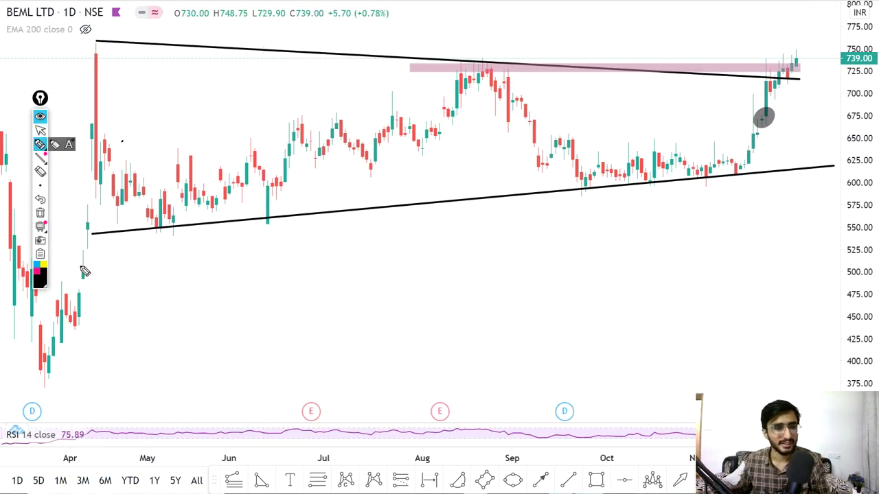
mouse_move(52, 361)
mouse_down()
mouse_move(131, 74)
mouse_move(132, 36)
mouse_move(168, 172)
mouse_move(394, 235)
mouse_move(639, 120)
mouse_move(658, 134)
mouse_up()
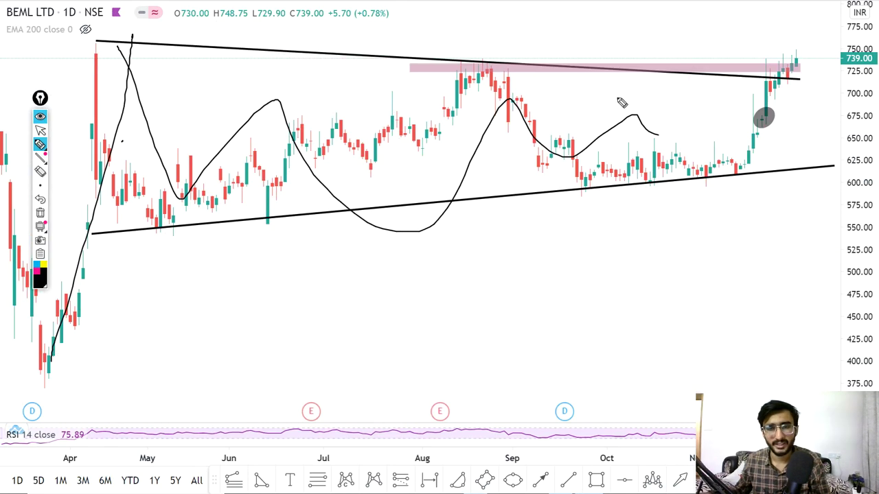
click(39, 213)
Step: Mark the breakout at the upper trendline and label the pink band "Supply Zone", circling its August highs and marking the latest candles there
mouse_move(770, 74)
mouse_down()
mouse_move(783, 80)
mouse_move(758, 78)
mouse_move(827, 81)
mouse_up()
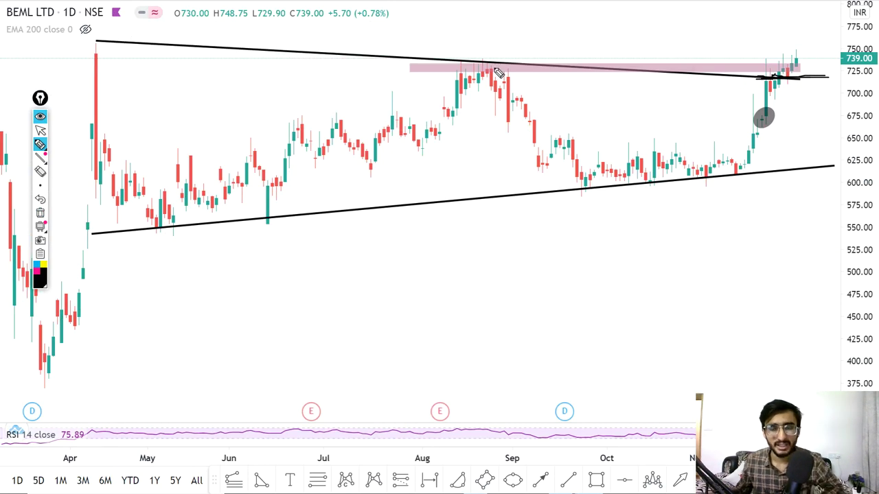
drag(421, 64, 439, 52)
mouse_move(480, 26)
mouse_down()
mouse_move(474, 43)
mouse_move(501, 48)
mouse_move(534, 29)
mouse_move(582, 28)
mouse_up()
mouse_move(491, 67)
mouse_down()
mouse_move(457, 73)
mouse_move(484, 72)
mouse_up()
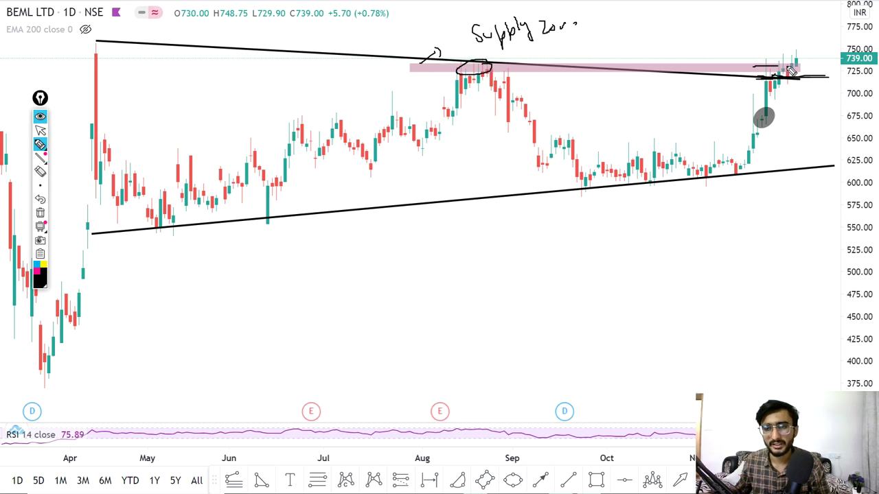
drag(766, 62, 787, 62)
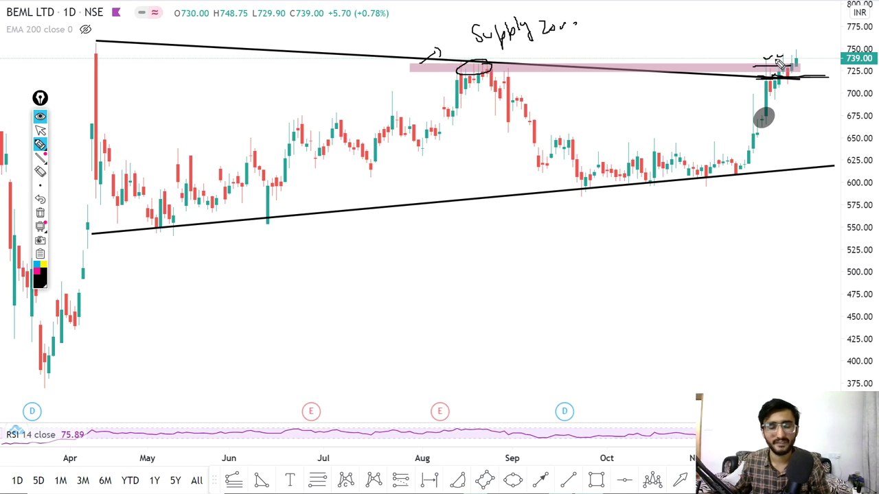
Step: Clear the handwritten marks from the BEML chart and load the BHARTI AIRTEL LTD NSE chart through the symbol search
click(40, 213)
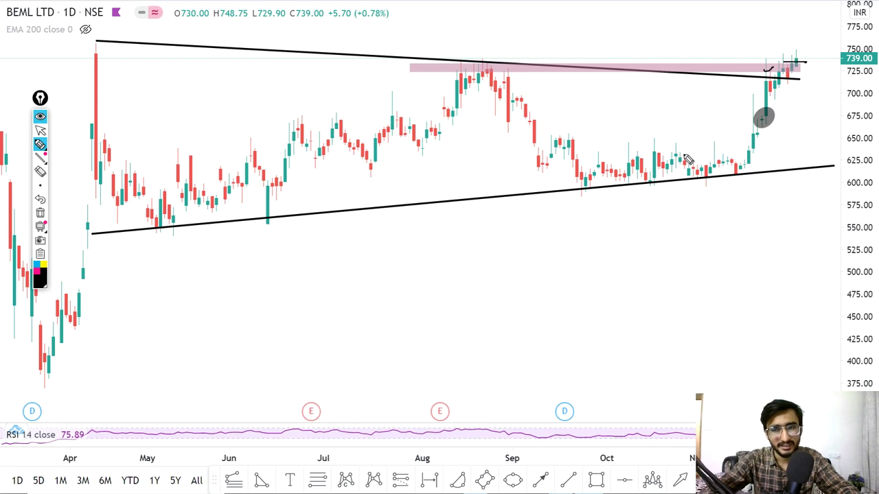
click(39, 214)
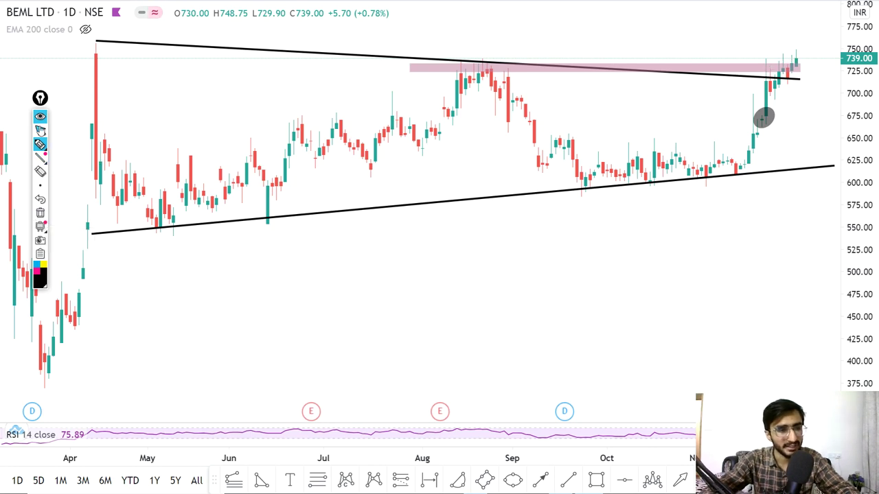
click(40, 130)
text(B)
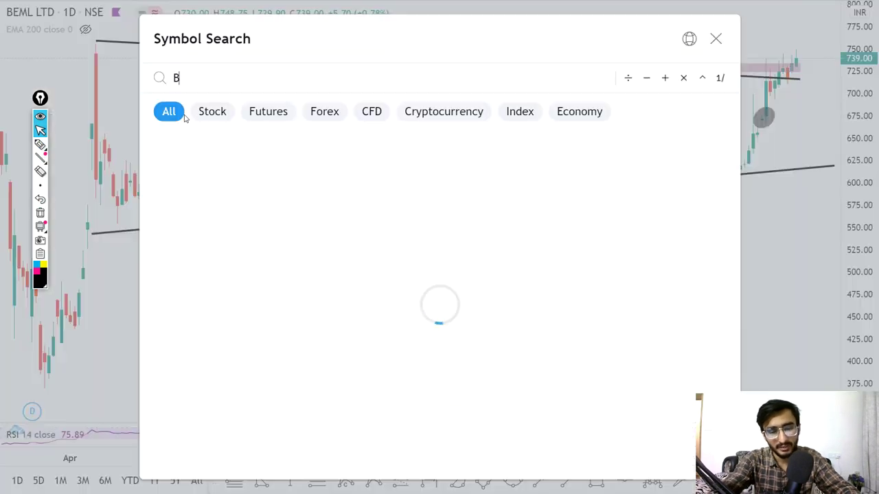
text(HARTI)
key(Return)
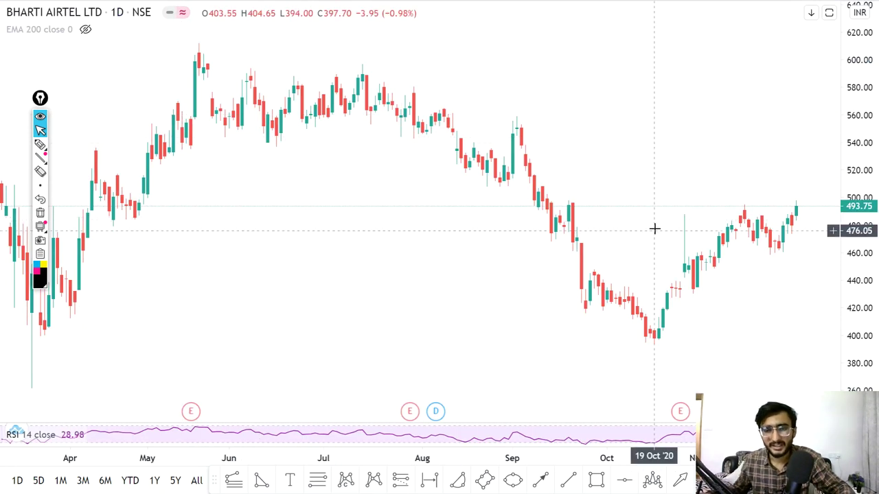
Step: Draw a nearly flat trendline above the November highs, running from the September high before the sell-off to just past the latest candle
mouse_move(398, 406)
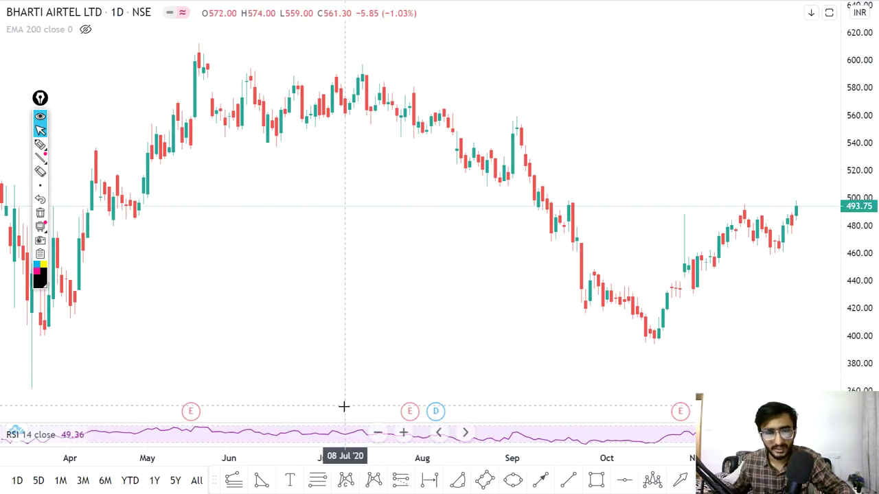
click(403, 433)
click(403, 433)
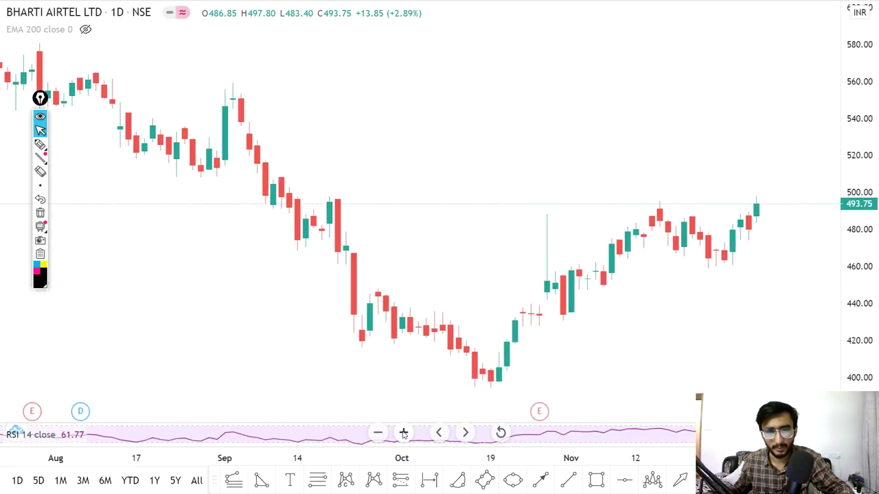
click(404, 433)
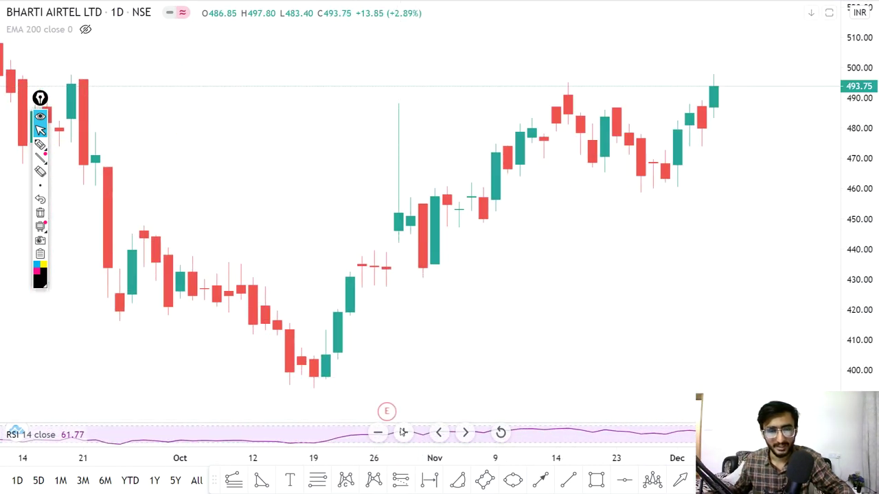
click(377, 432)
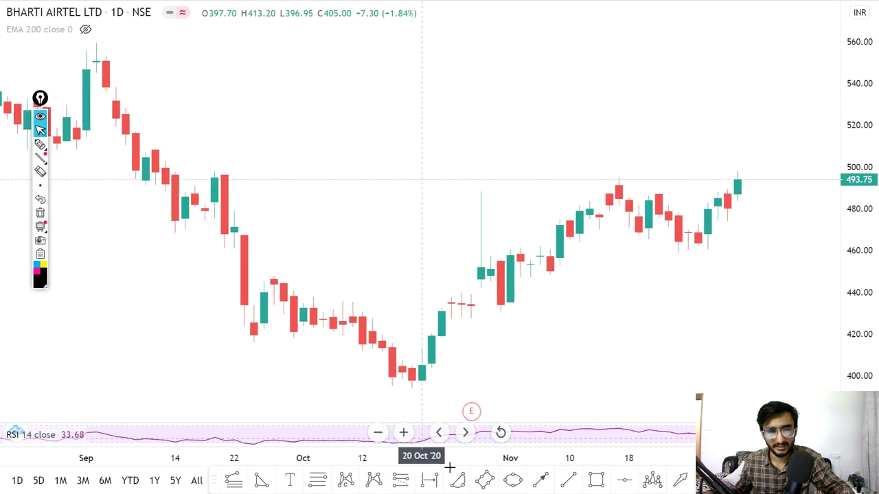
click(569, 484)
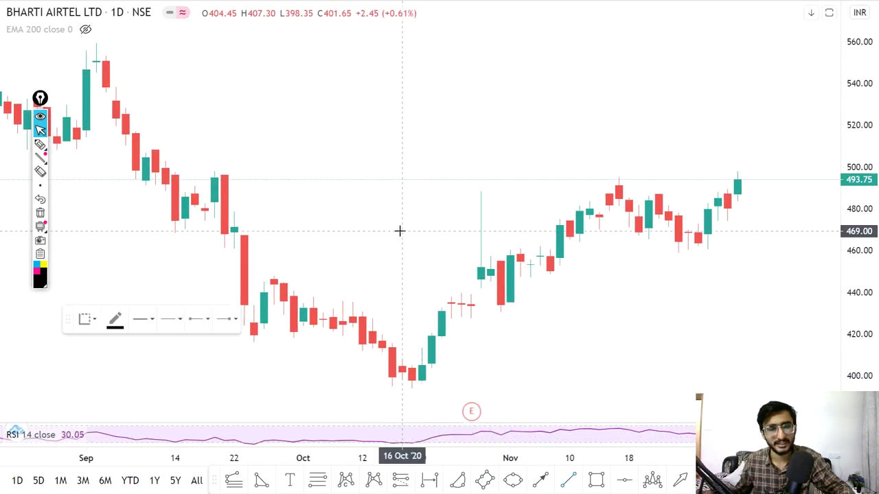
click(361, 186)
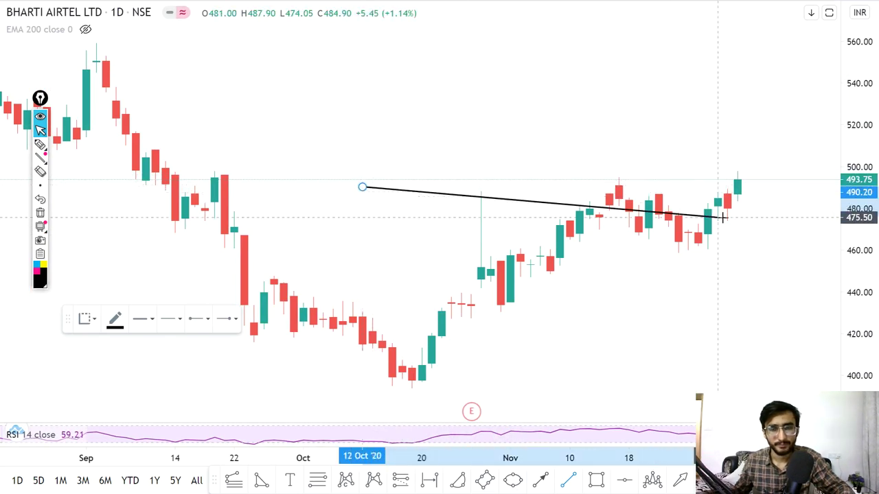
click(758, 187)
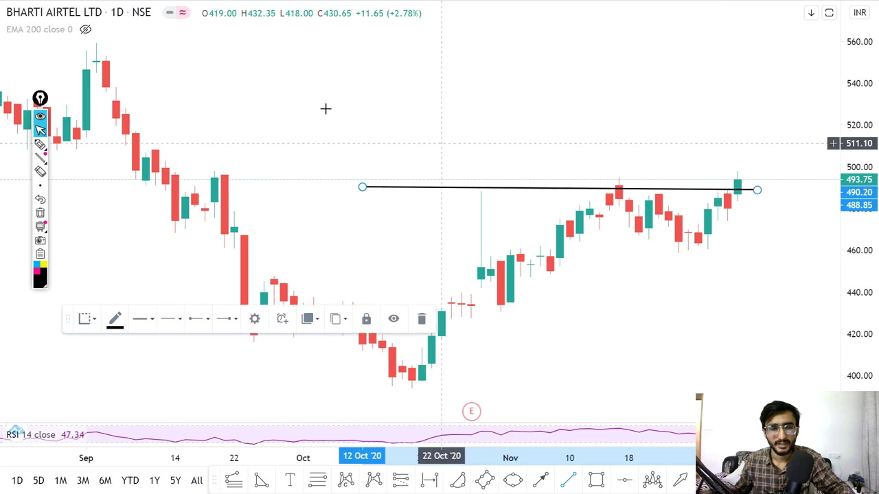
drag(361, 187, 197, 173)
click(332, 139)
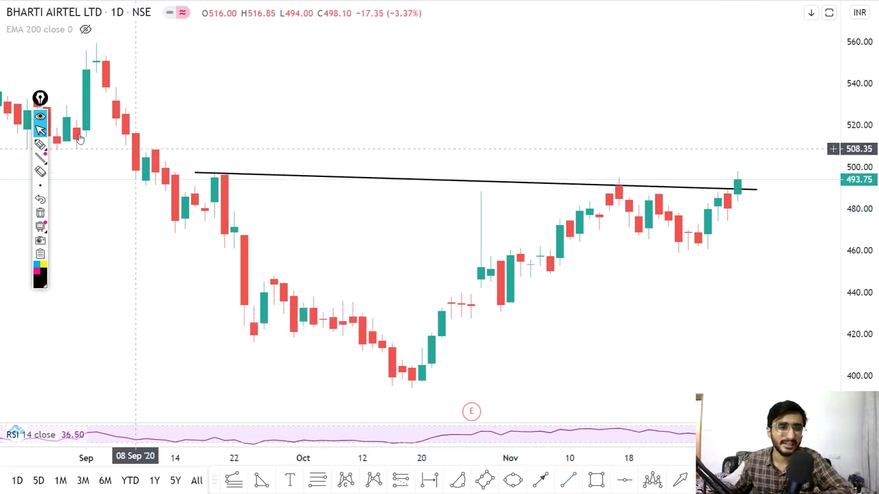
Step: Trace a freehand cup and handle under the trendline and mark the resistance from the mid-November high to the latest candle
click(40, 144)
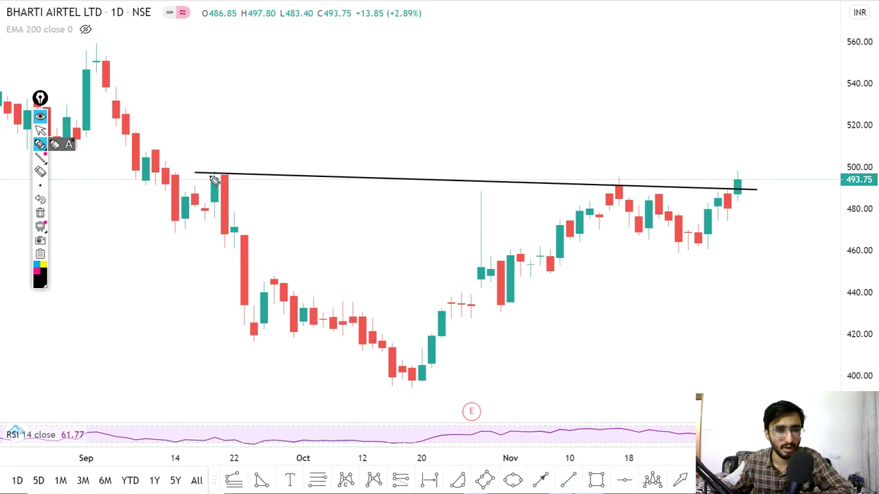
mouse_move(213, 175)
mouse_down()
mouse_move(231, 244)
mouse_move(447, 359)
mouse_move(588, 215)
mouse_move(626, 229)
mouse_move(707, 235)
mouse_move(735, 201)
mouse_up()
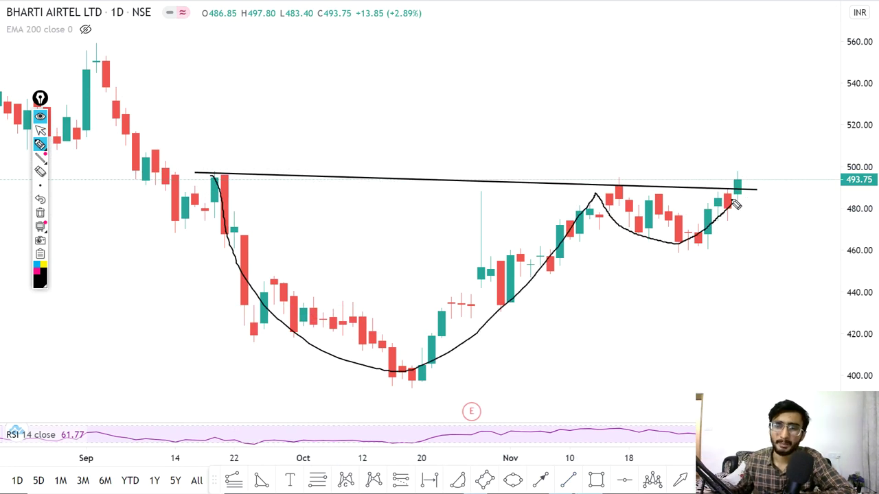
drag(617, 185, 737, 178)
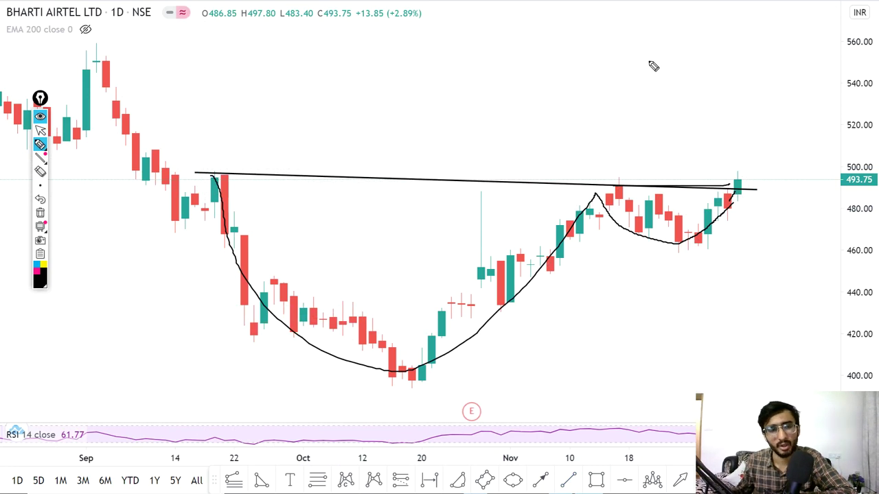
Step: Handwrite the price levels 500 and 550 in the empty area above the trendline, and clear all pen marks
mouse_move(641, 67)
mouse_down()
mouse_move(639, 75)
mouse_move(659, 59)
mouse_move(694, 56)
mouse_up()
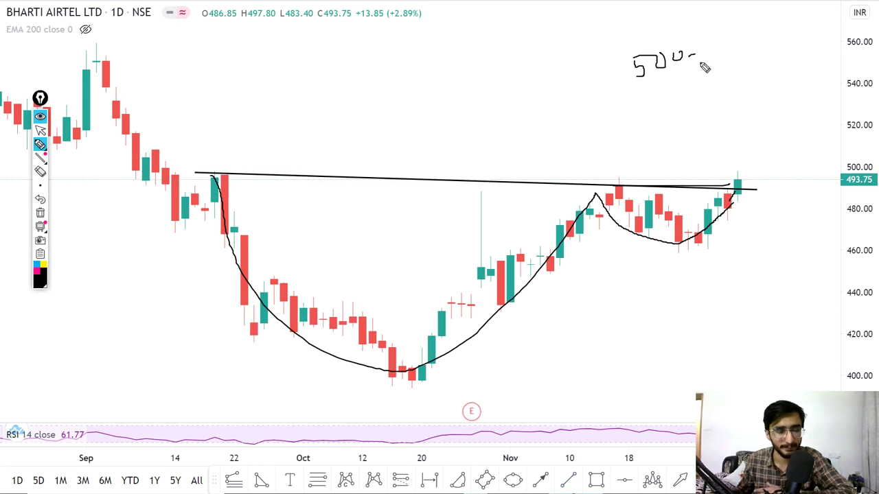
mouse_move(425, 95)
mouse_down()
mouse_move(439, 81)
mouse_move(455, 85)
mouse_move(458, 102)
mouse_move(478, 76)
mouse_up()
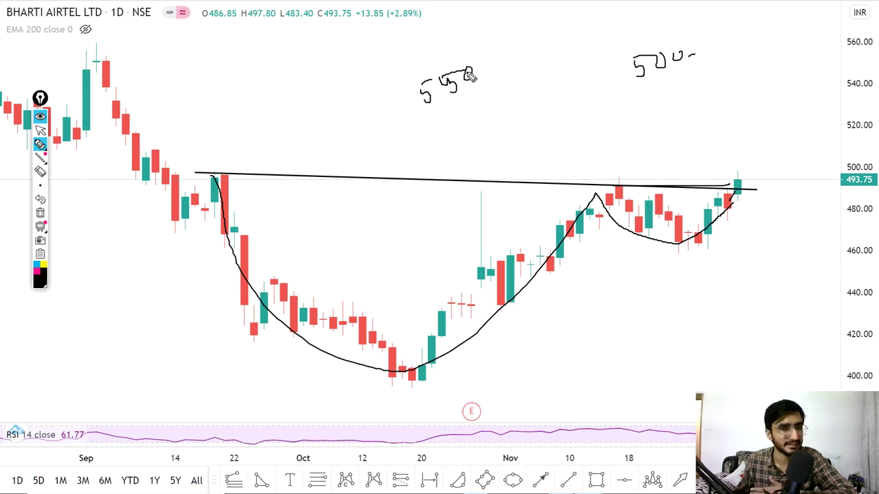
click(40, 212)
Step: Load the Nifty 50 Index NSE chart through the symbol search
click(40, 130)
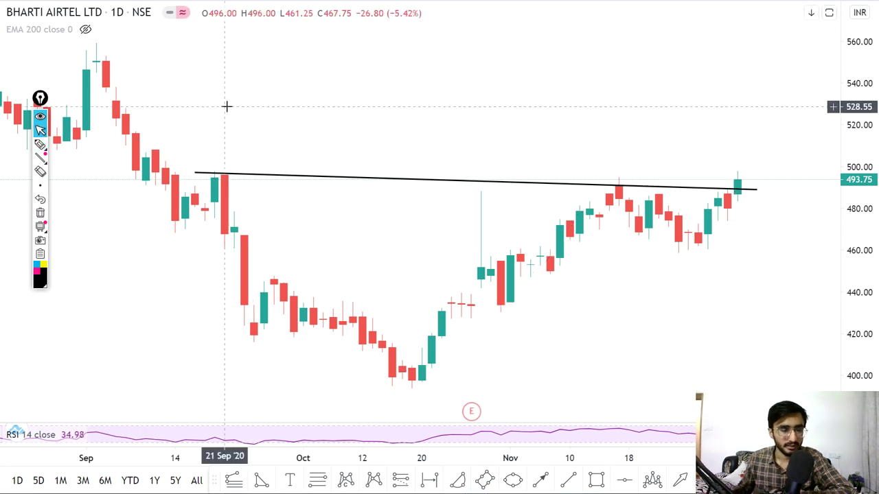
text(NIFTY)
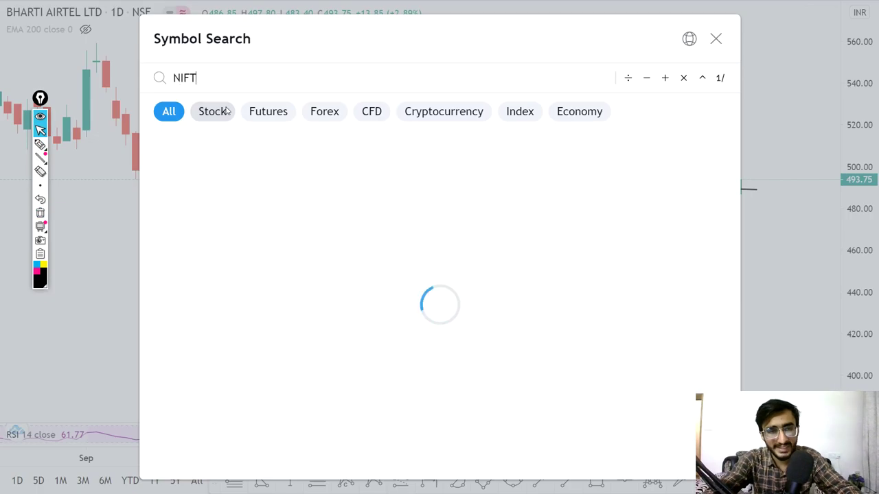
key(Return)
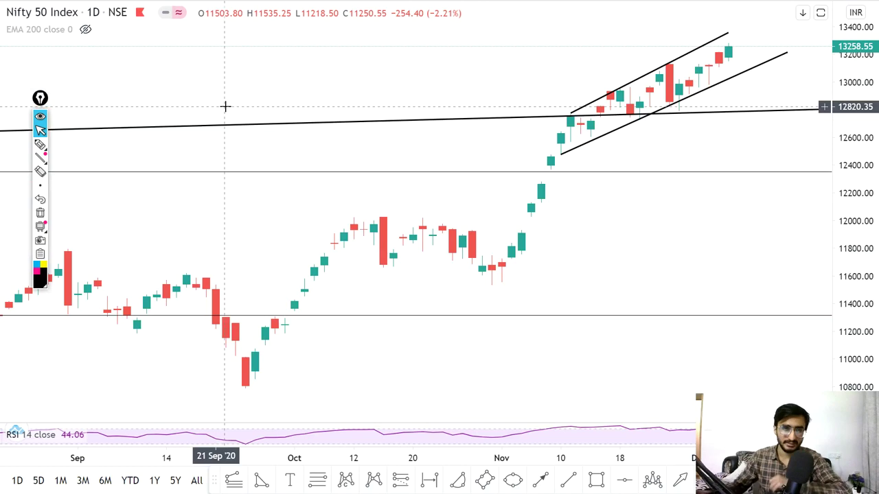
Step: Trace the zigzag swings inside the rising channel, underline each higher low, and clear the marks
click(40, 144)
mouse_move(568, 149)
mouse_down()
mouse_move(646, 88)
mouse_move(701, 70)
mouse_move(731, 75)
mouse_move(729, 36)
mouse_up()
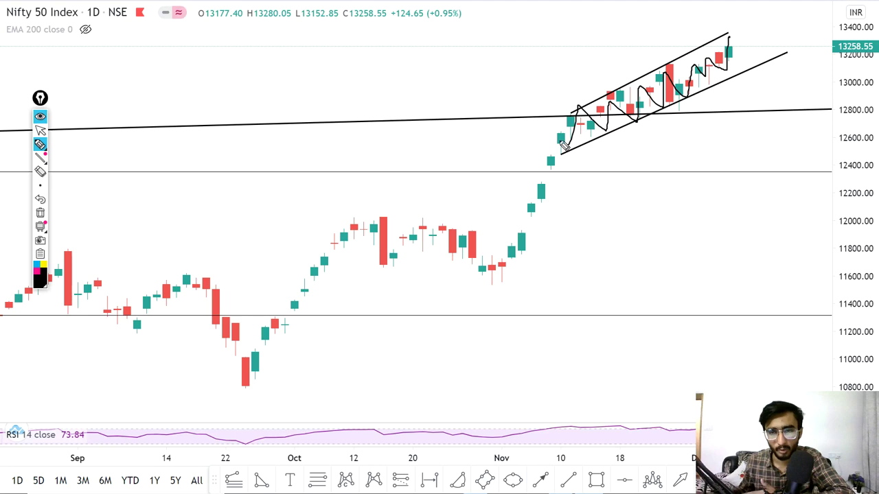
mouse_move(576, 148)
mouse_down()
mouse_move(554, 151)
mouse_move(588, 150)
mouse_move(755, 76)
mouse_up()
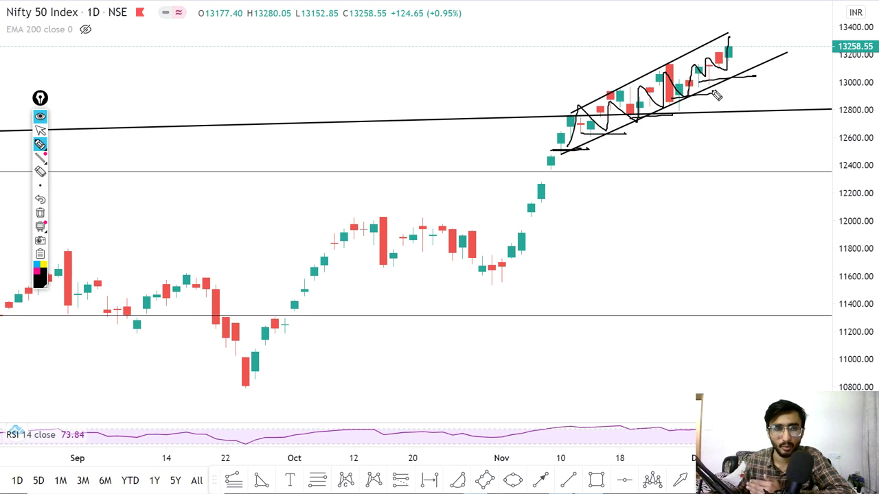
click(40, 213)
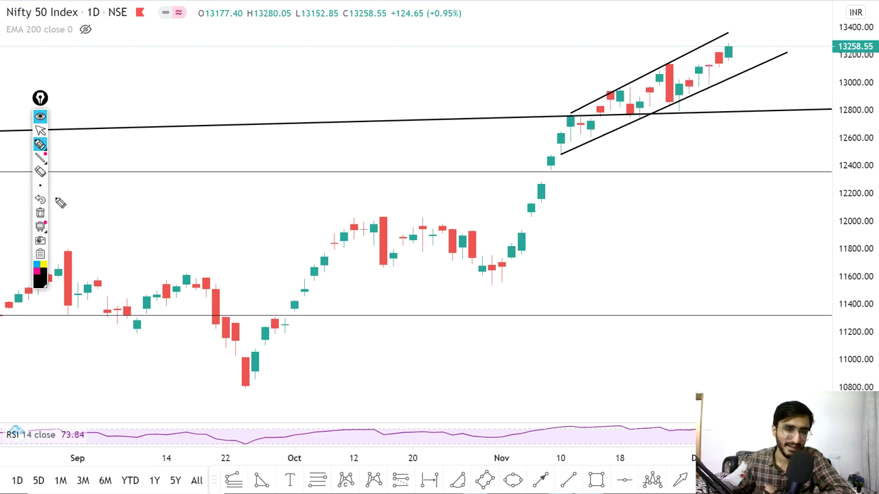
Step: Trace the November rally into the channel, handwrite an underlined "Less Reliable" beside it, and clear the marks, dismissing the battery notice
drag(502, 273, 580, 122)
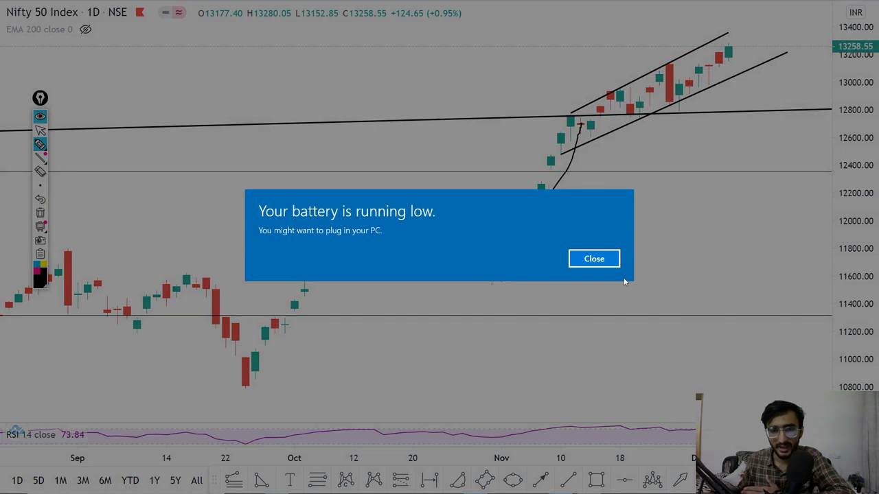
click(611, 258)
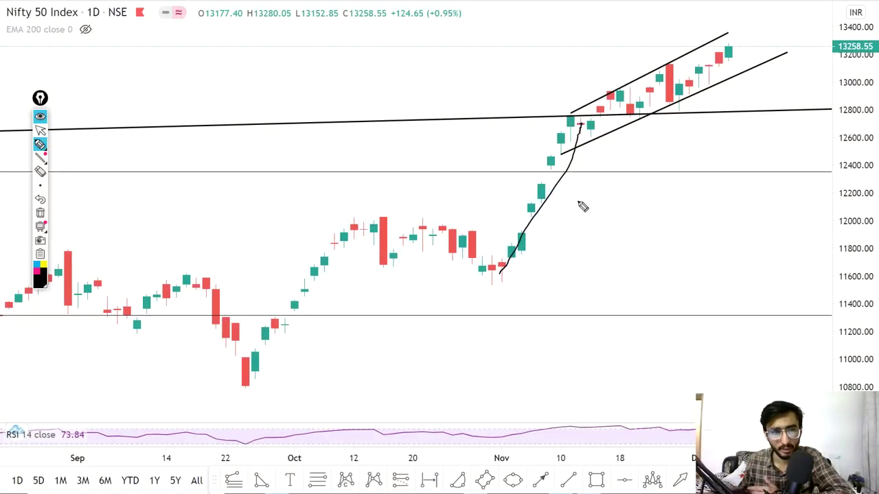
mouse_move(583, 205)
mouse_down()
mouse_move(589, 221)
mouse_move(660, 208)
mouse_move(671, 218)
mouse_move(727, 182)
mouse_move(740, 189)
mouse_move(638, 240)
mouse_move(676, 234)
mouse_up()
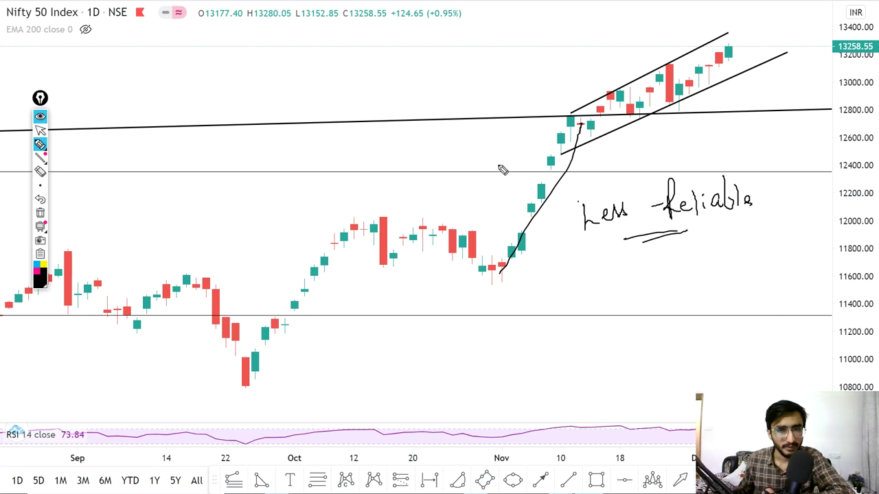
click(40, 213)
Step: Switch the Nifty 50 chart to the 1-month interval
click(40, 130)
text(1M)
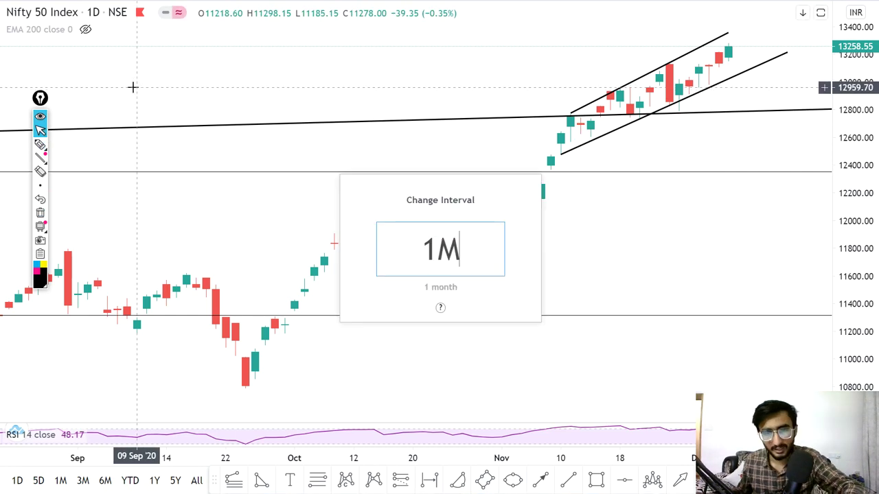
key(Return)
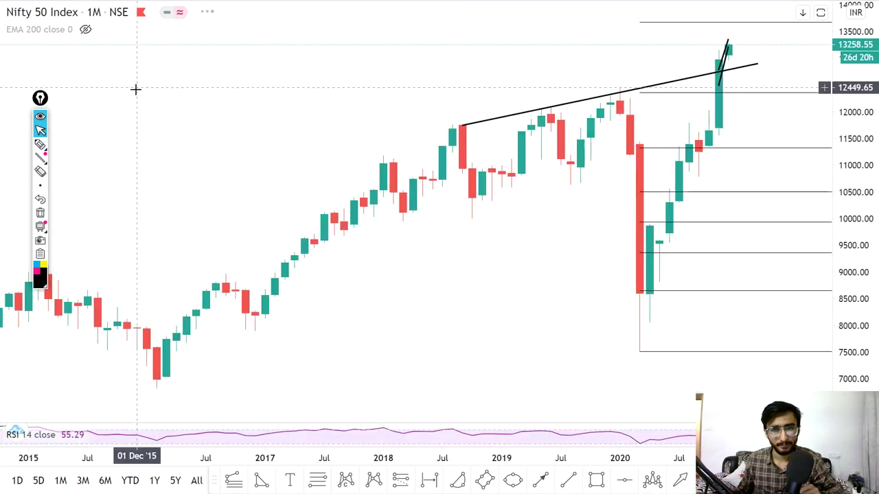
Step: Delete the long trendline over the 2018 to 2020 highs and the short channel lines at the latest candles, keeping the Fibonacci levels
drag(491, 260, 271, 243)
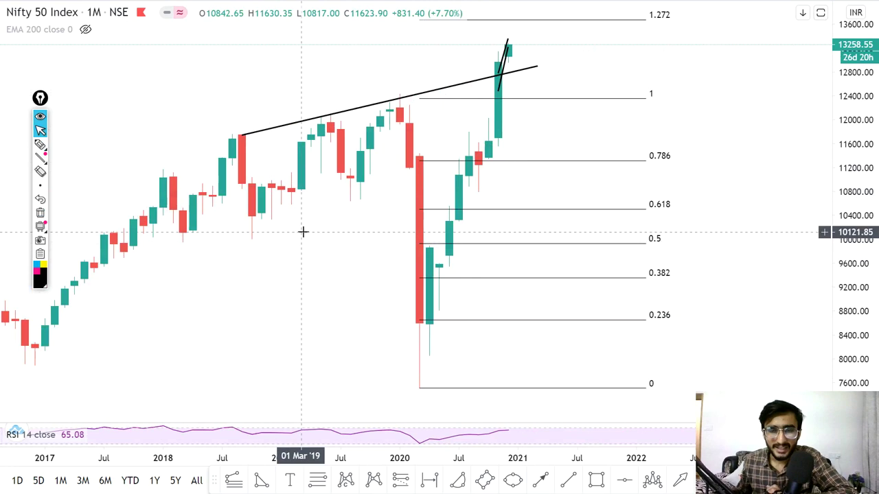
click(409, 96)
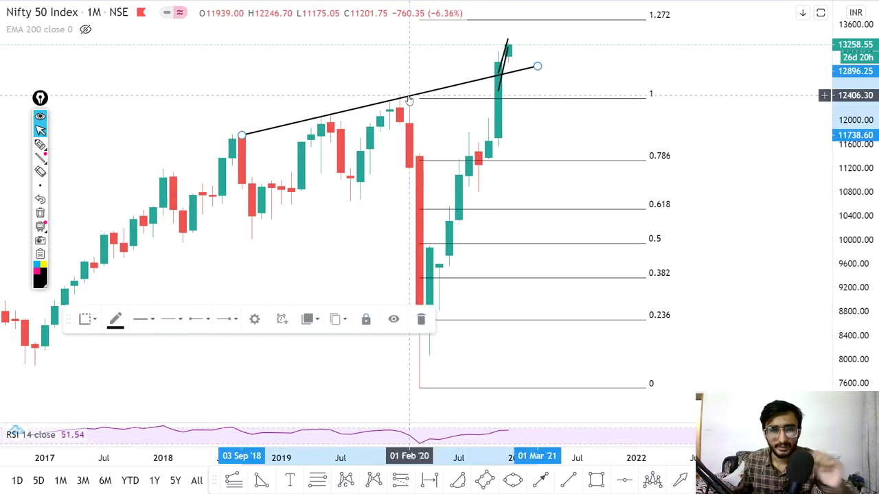
key(Delete)
click(501, 75)
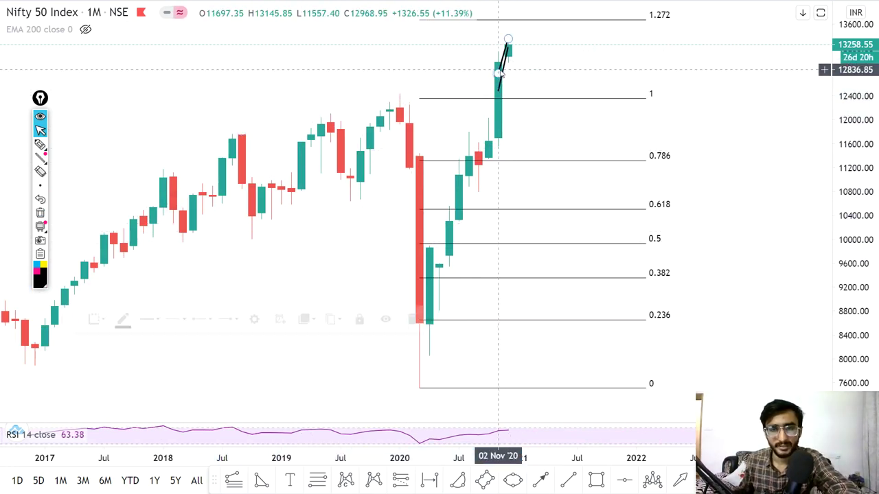
key(Delete)
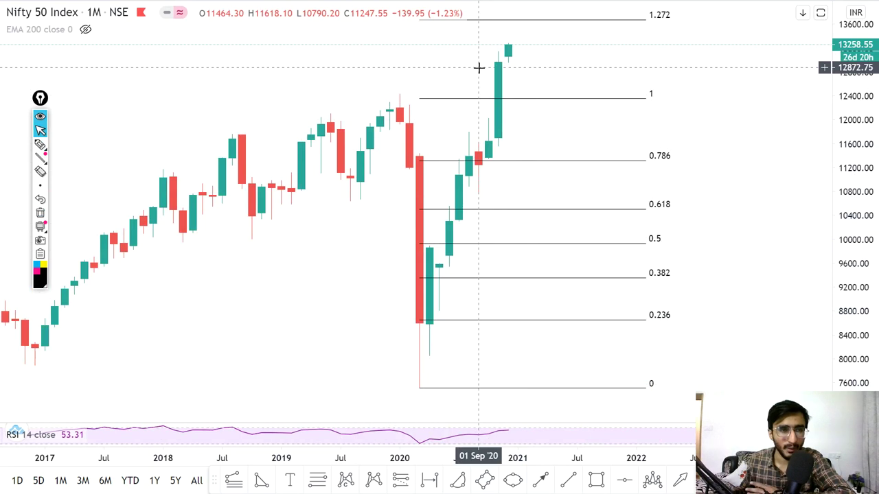
drag(846, 133, 846, 158)
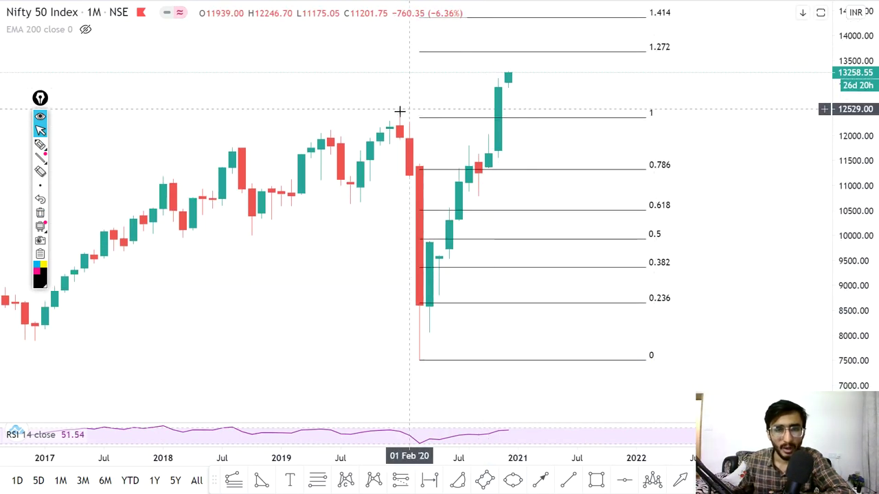